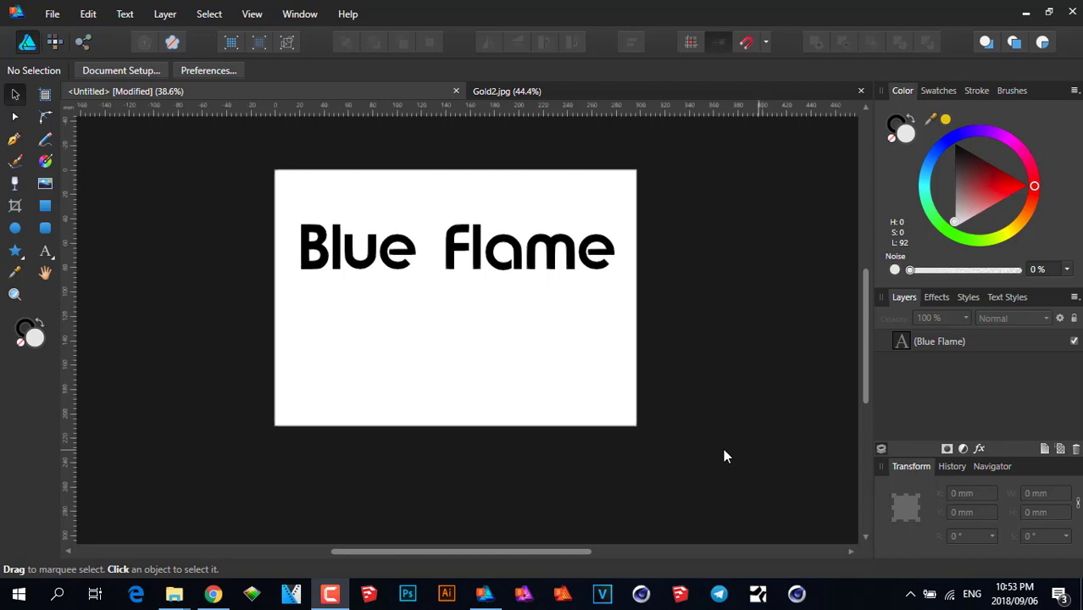
Duplicate the black "Blue Flame" text and place the copy directly below the original at about Y 102.3 mm.
scroll(542, 322, up, 3)
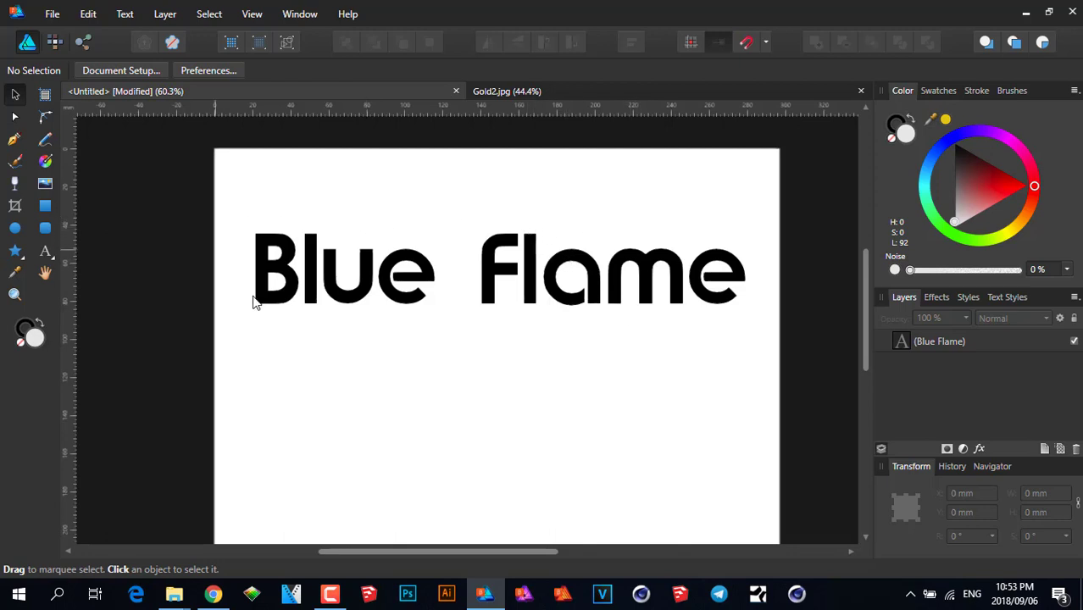
click(638, 270)
drag(530, 270, 527, 380)
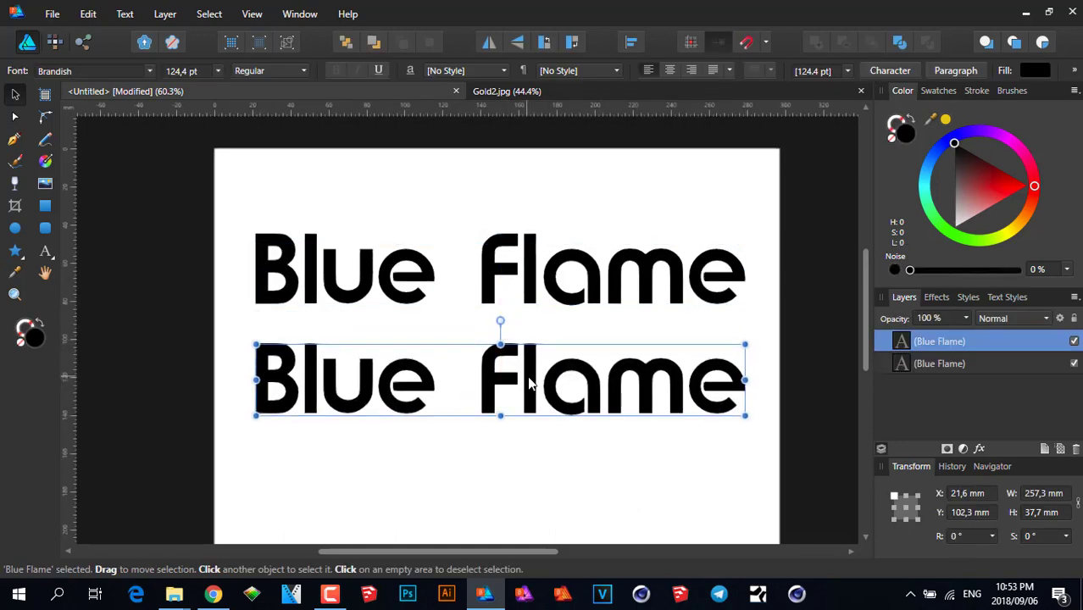
Fill the lower "Blue Flame" text with a saturated orange (H 26, S 100, L 50).
scroll(525, 377, up, 2)
scroll(555, 382, up, 1)
scroll(566, 343, down, 2)
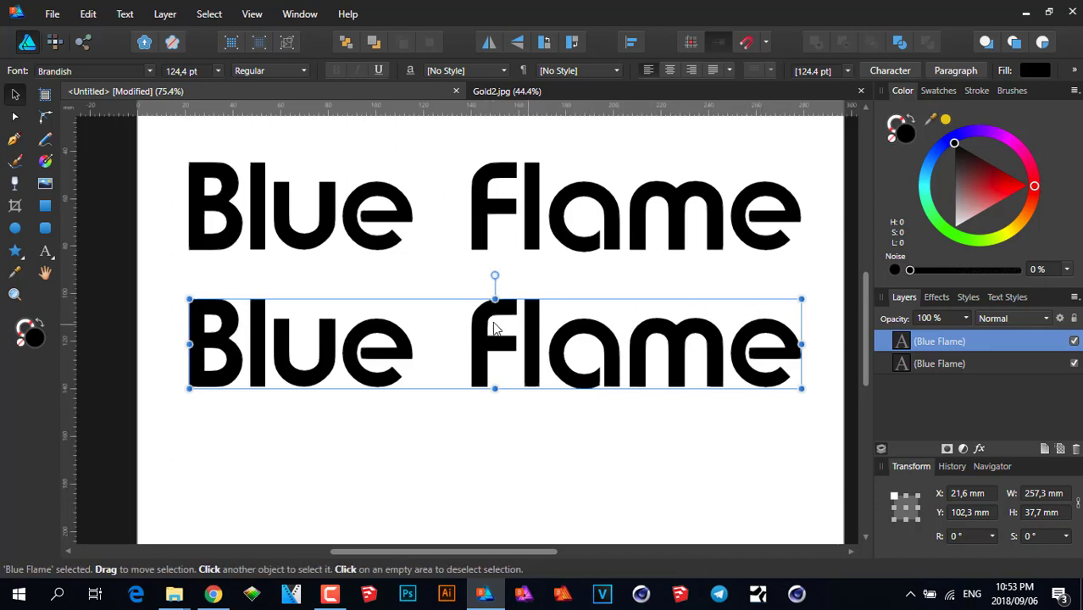
drag(1001, 189, 1033, 214)
scroll(791, 334, up, 3)
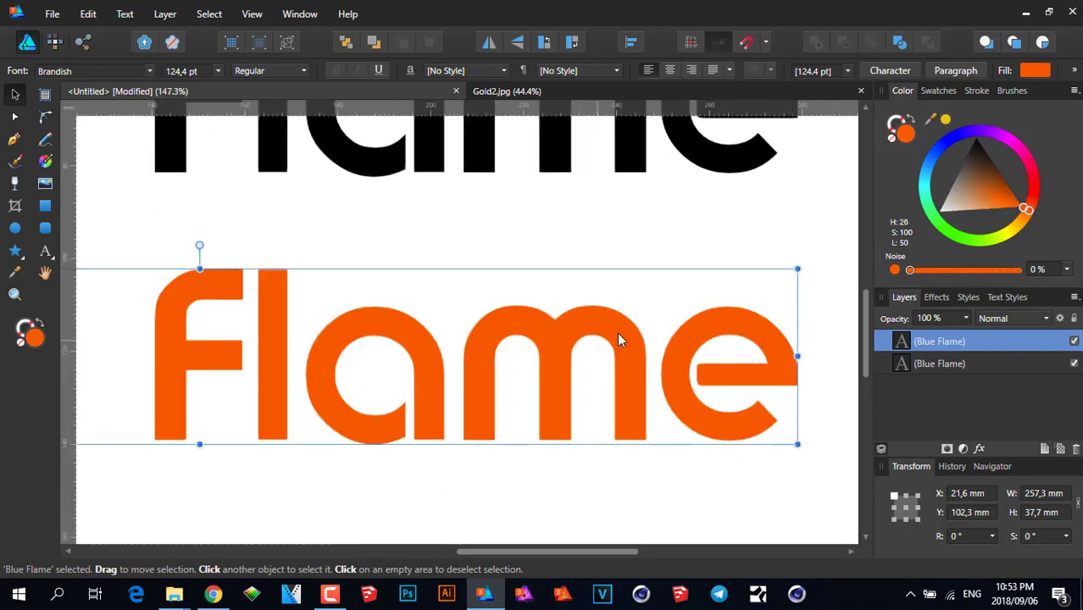
scroll(617, 334, down, 1)
scroll(616, 334, left, 1)
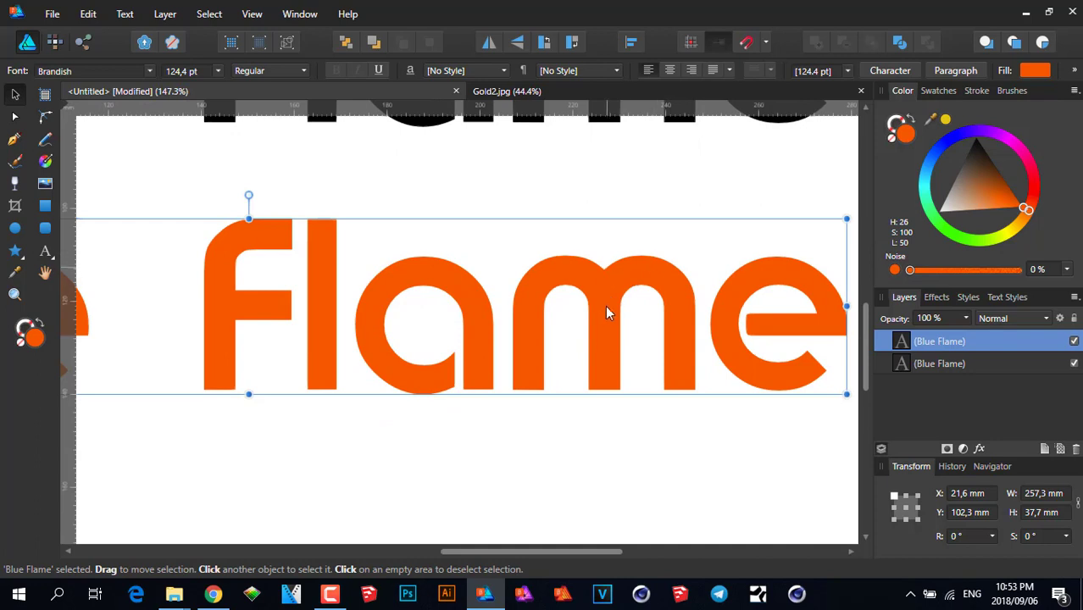
Keep the orange fill's opacity at 100% and raise its noise to 100%.
click(895, 270)
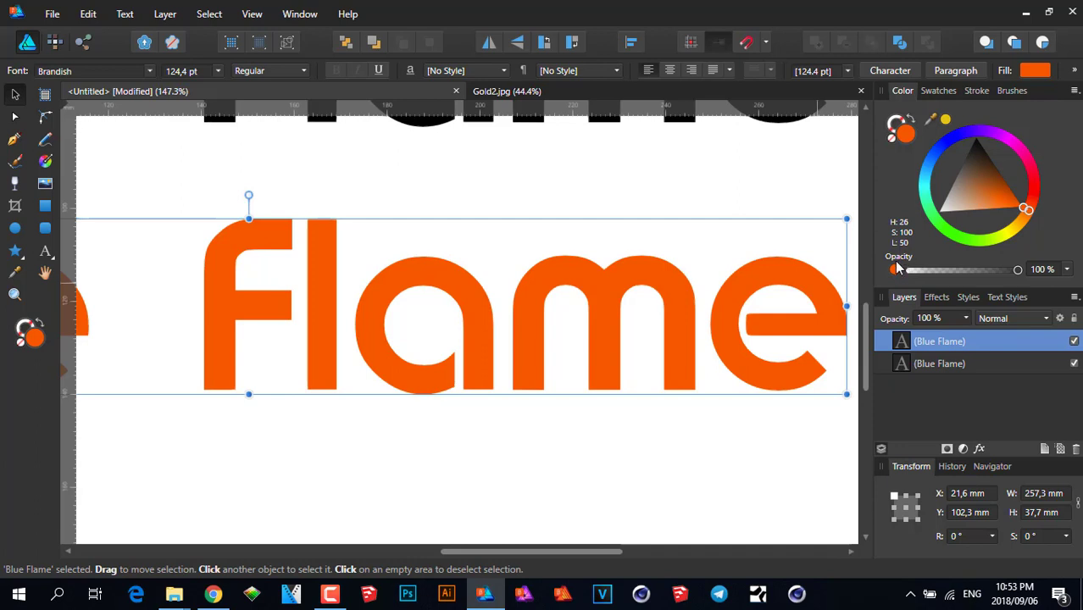
mouse_move(1002, 278)
mouse_down()
mouse_move(955, 270)
mouse_move(1020, 269)
mouse_up()
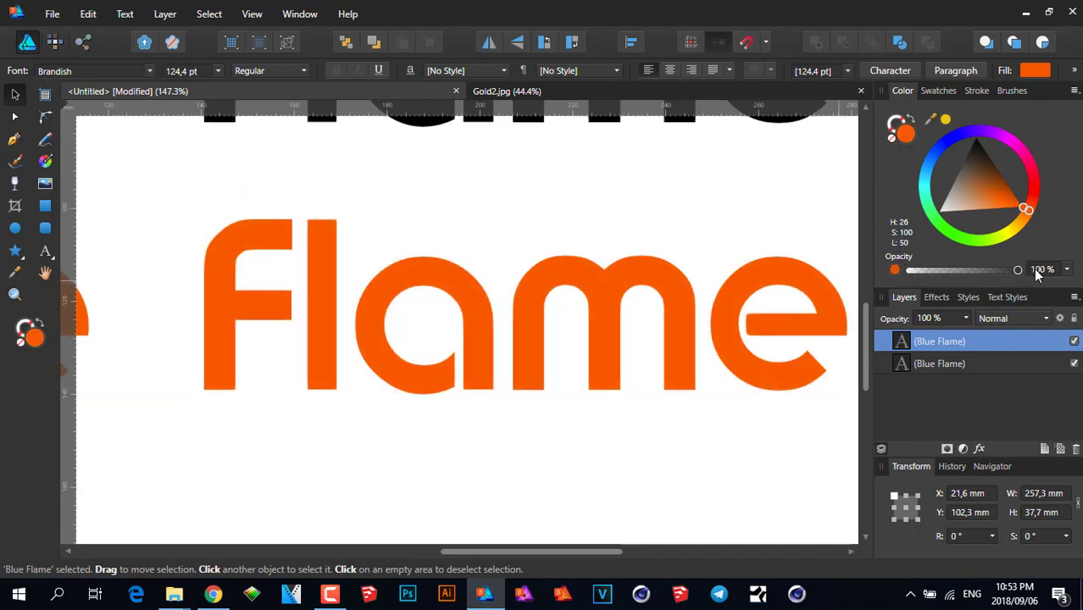
click(896, 271)
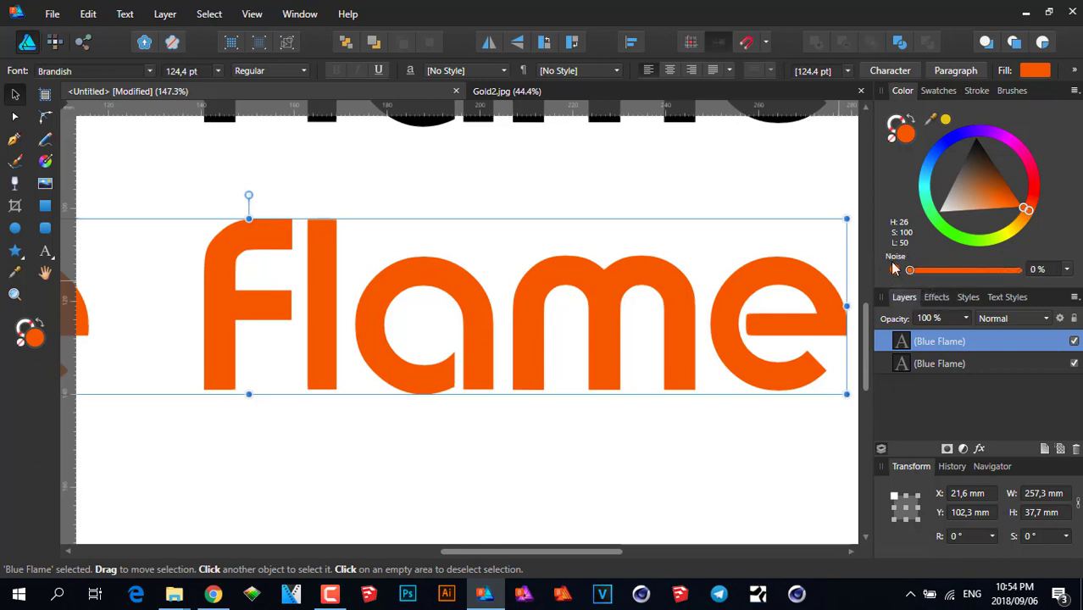
drag(915, 273, 1024, 273)
scroll(422, 261, down, 1)
scroll(679, 274, left, 3)
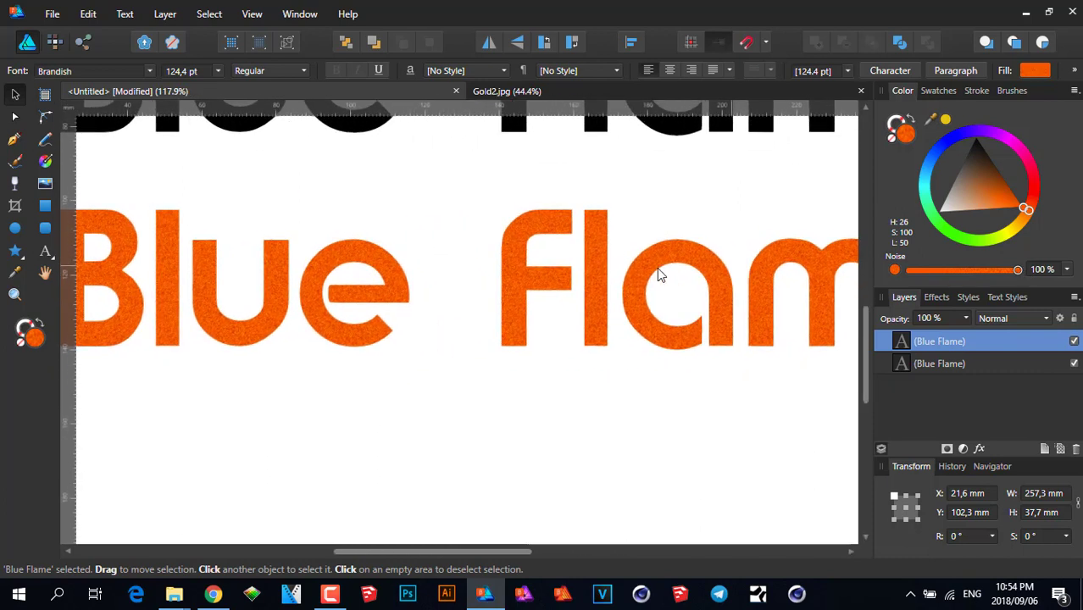
scroll(525, 242, up, 2)
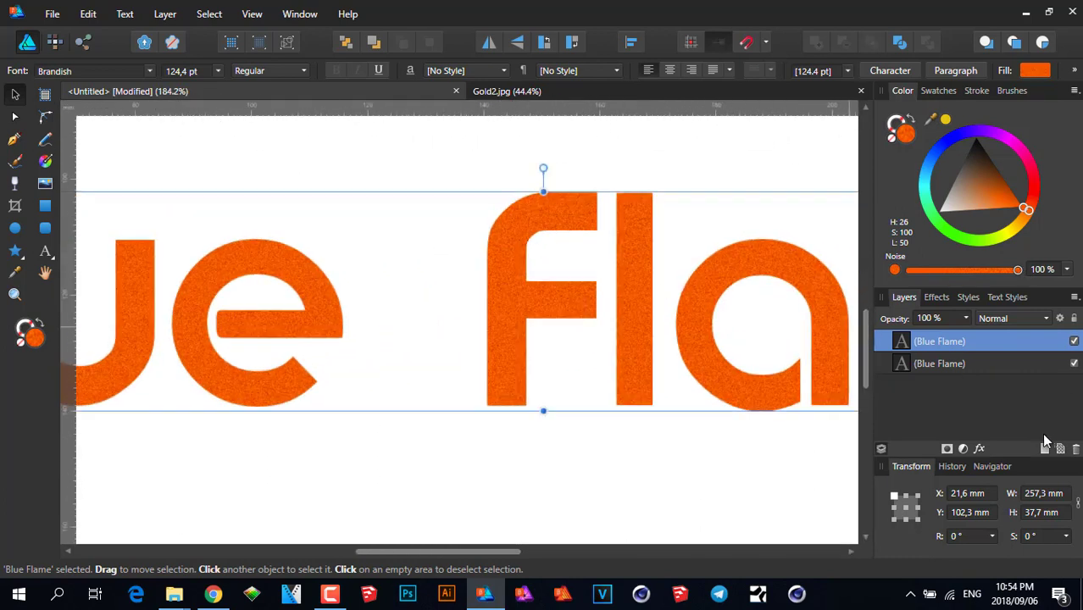
Add an Inner Shadow layer effect to the orange text with radius 22.7 px and offset 14.7 px.
click(980, 450)
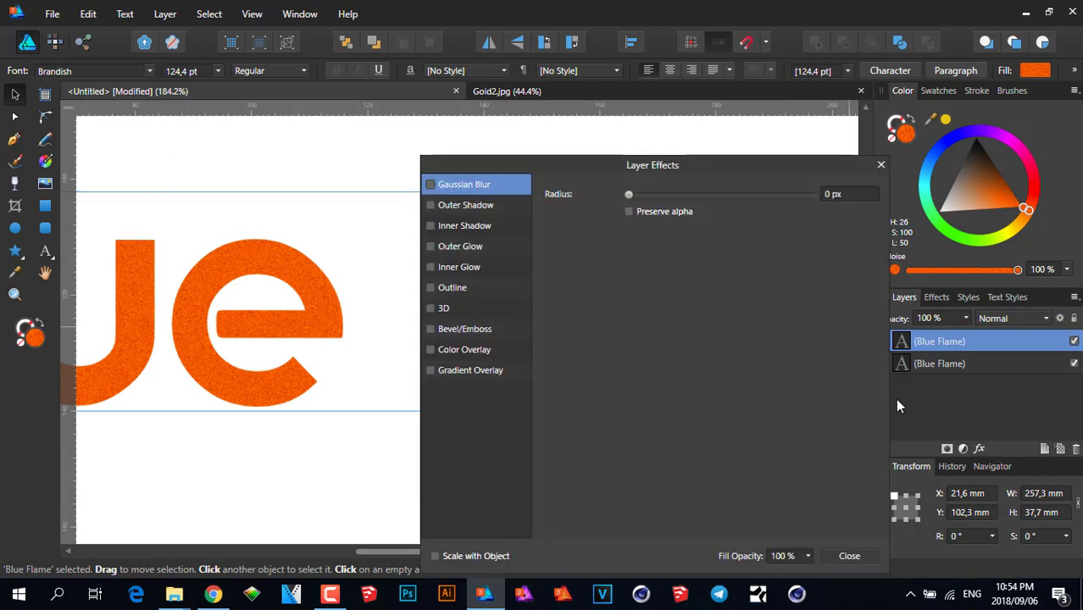
drag(531, 172, 754, 174)
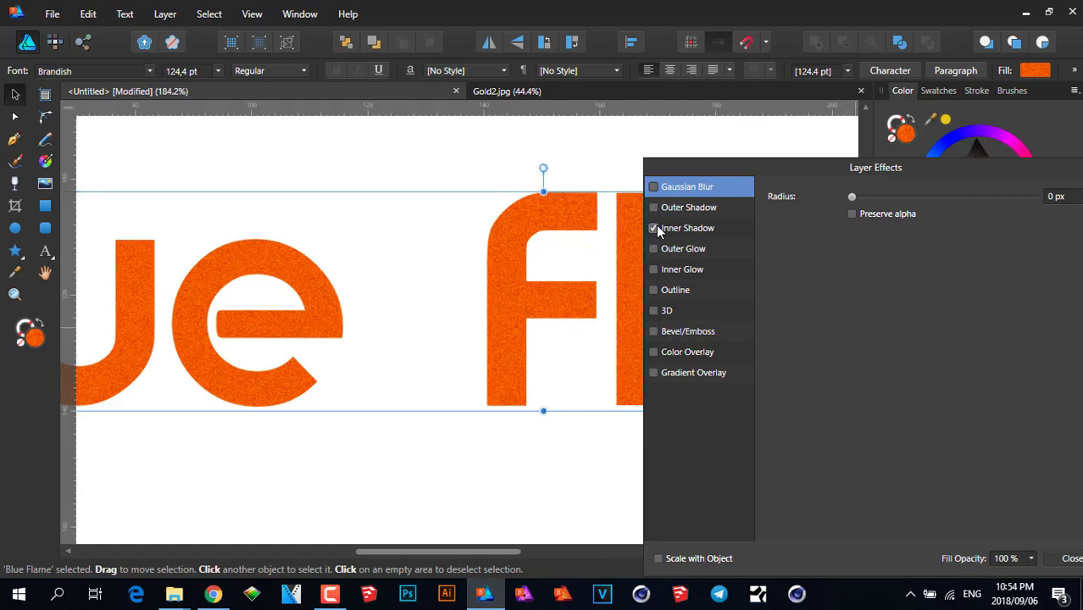
click(691, 228)
drag(852, 235, 941, 254)
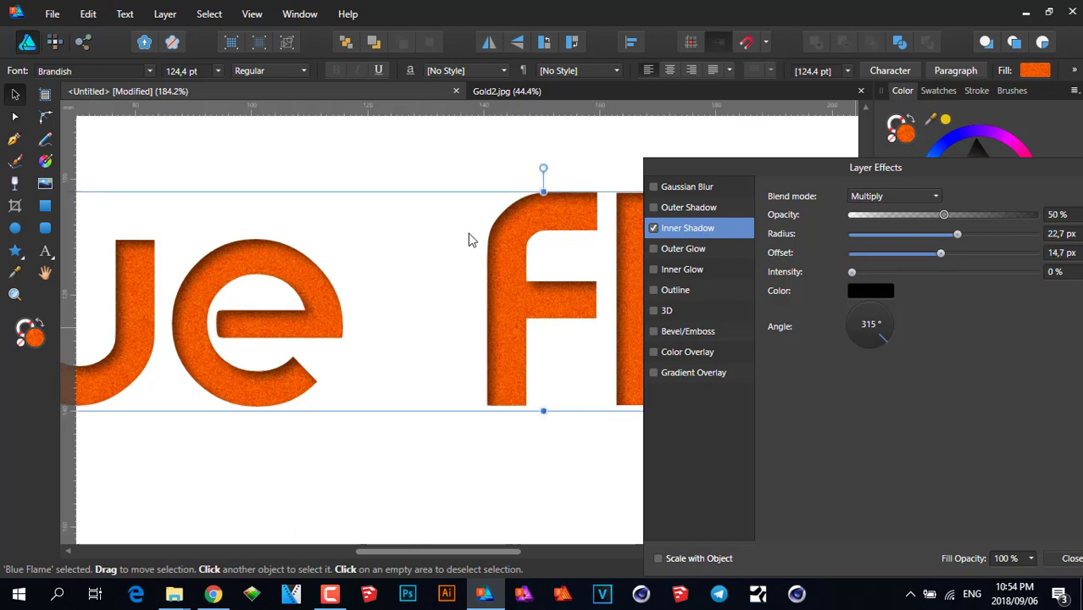
scroll(468, 240, down, 3)
scroll(438, 241, up, 2)
scroll(476, 314, up, 2)
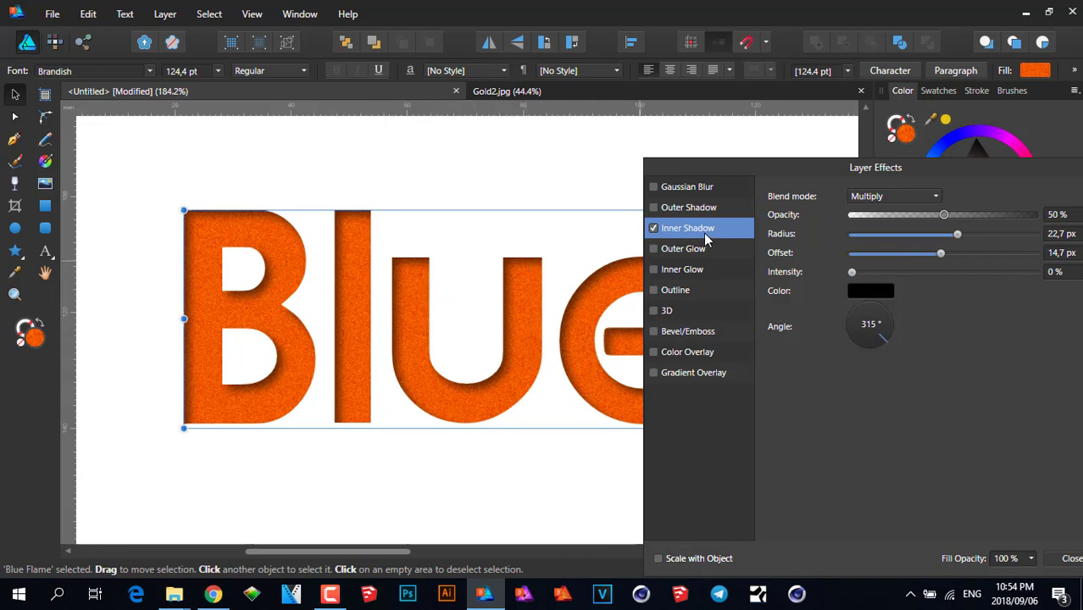
drag(859, 172, 649, 174)
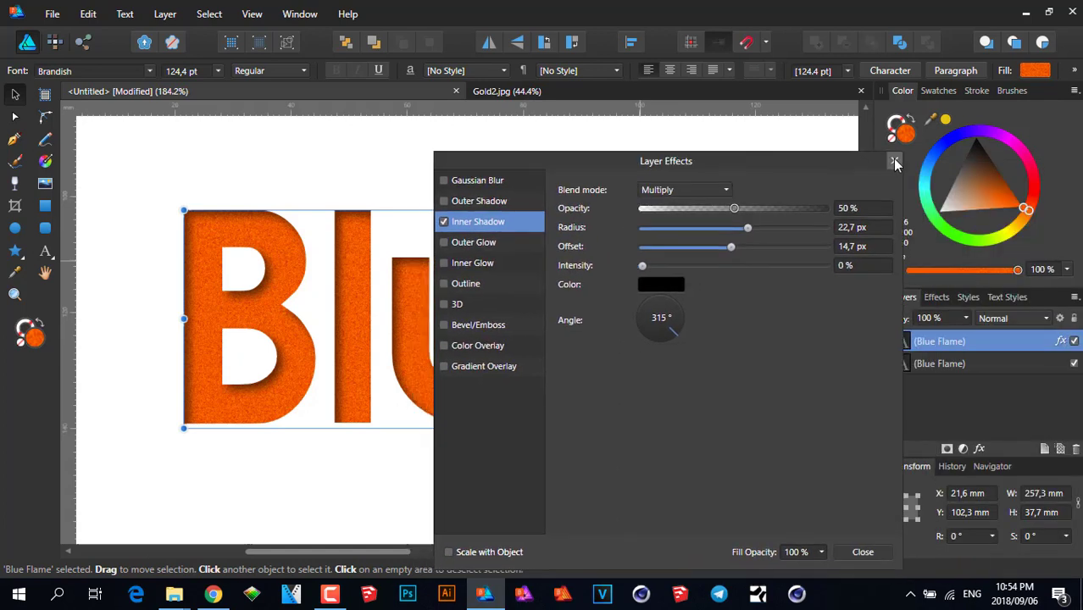
key(Escape)
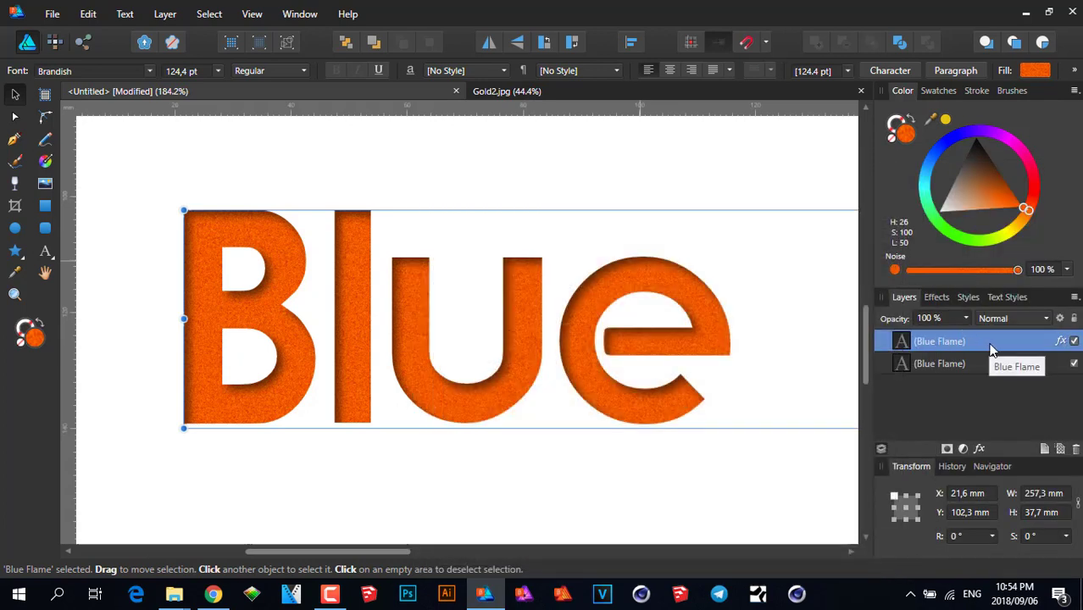
Compare the orange text without noise and with full noise, and set the fill noise to 71%.
drag(1019, 271, 892, 276)
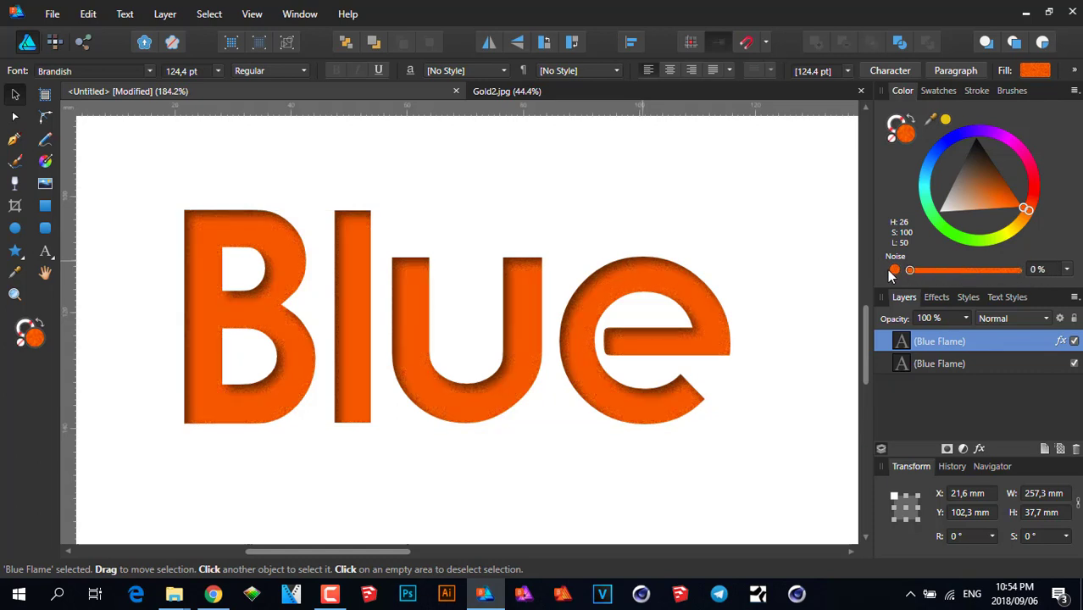
scroll(754, 314, down, 3)
scroll(490, 287, up, 3)
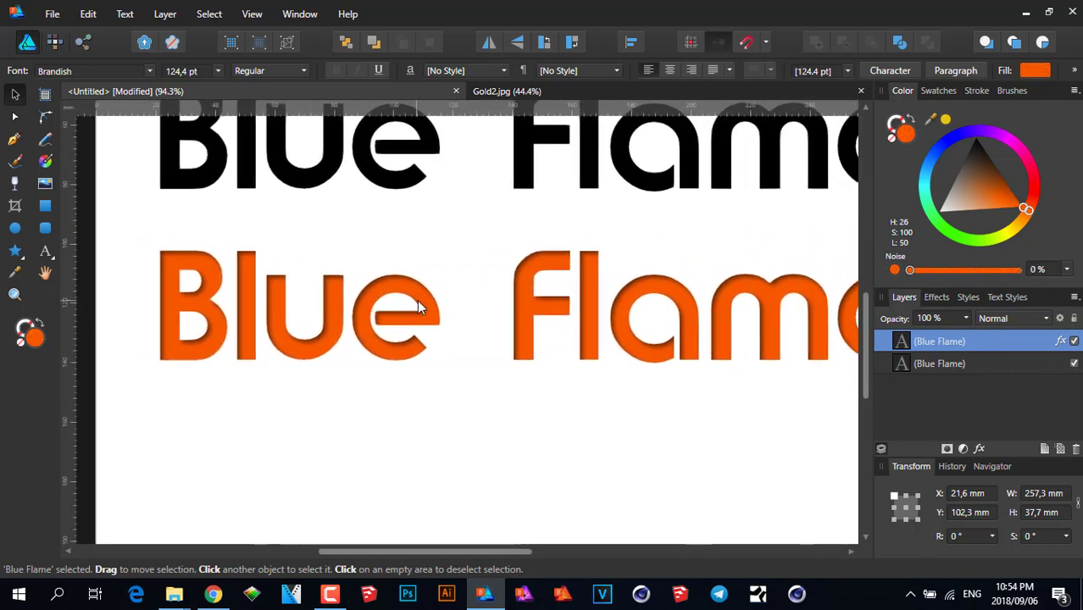
drag(937, 277, 997, 280)
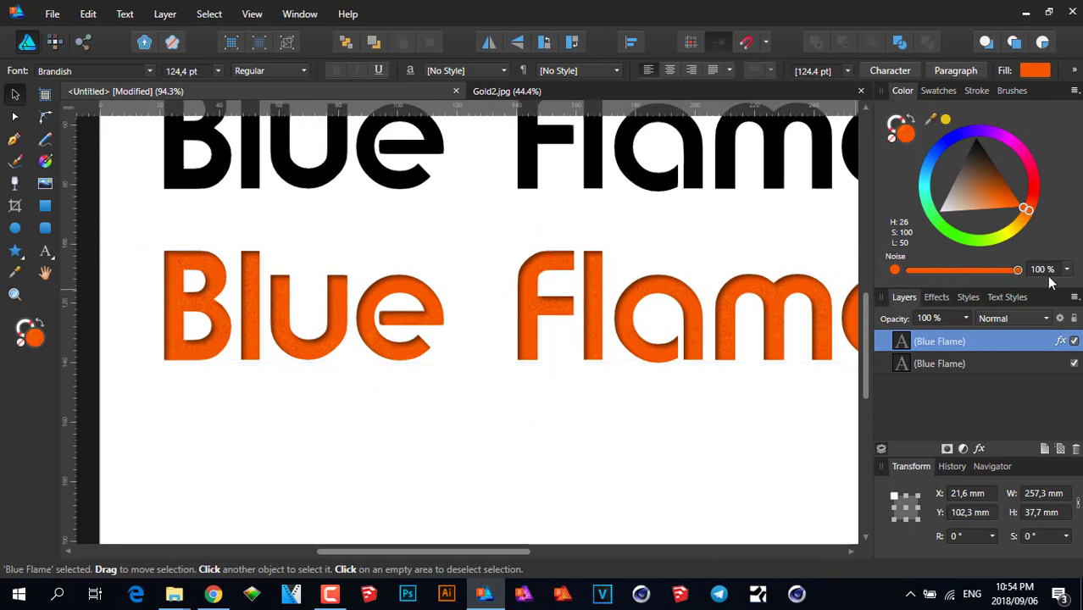
drag(971, 281, 985, 279)
scroll(741, 343, down, 1)
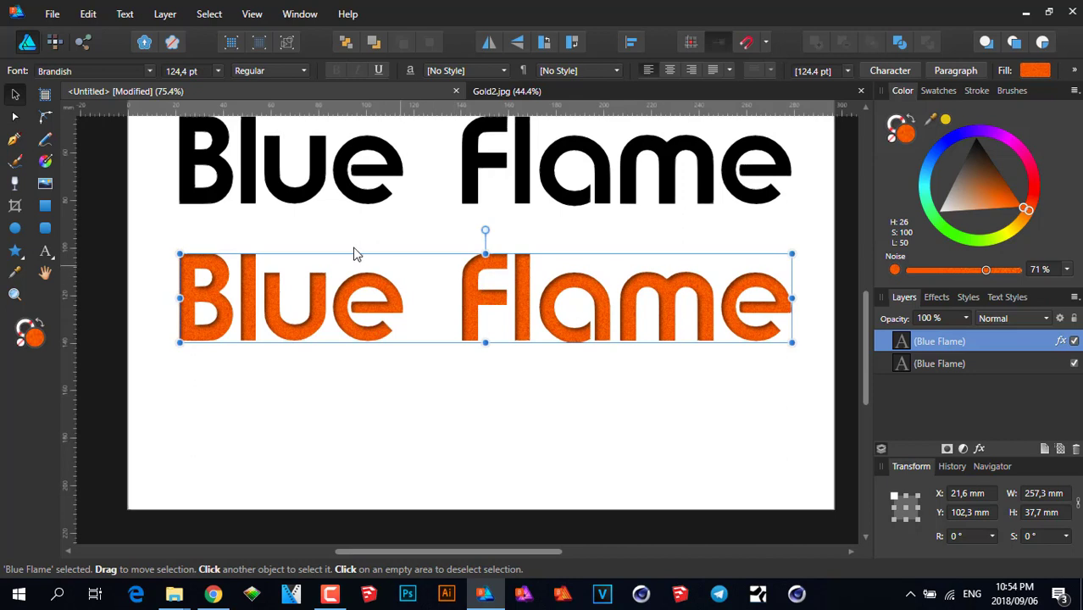
Move the orange text slightly lower on the page, to about X 20.6 mm and Y 113 mm.
mouse_move(583, 316)
mouse_down()
mouse_move(590, 341)
mouse_move(597, 306)
mouse_move(593, 316)
mouse_up()
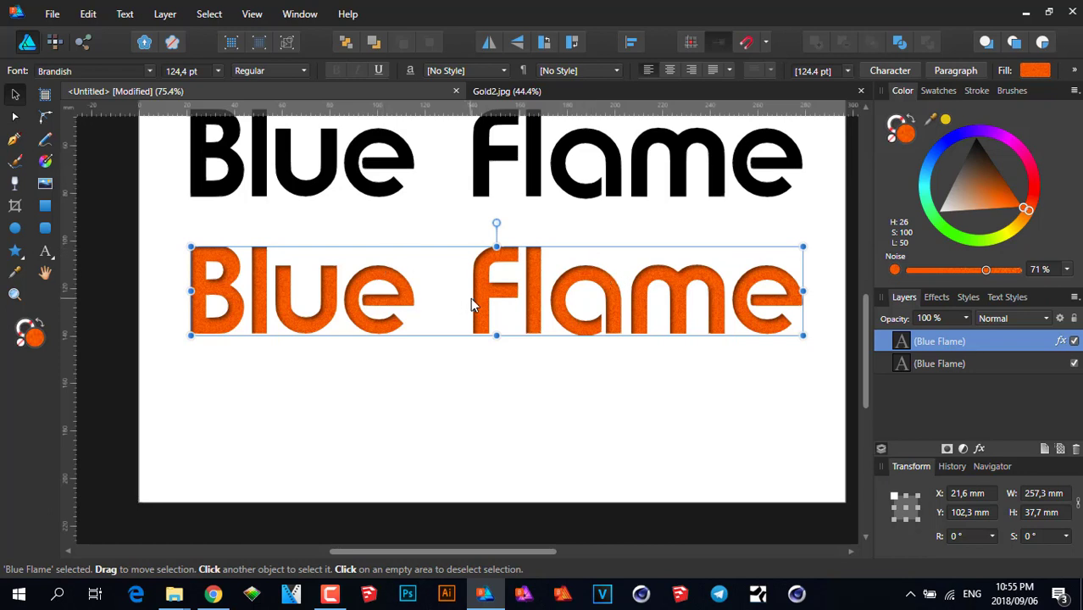
click(625, 400)
click(529, 283)
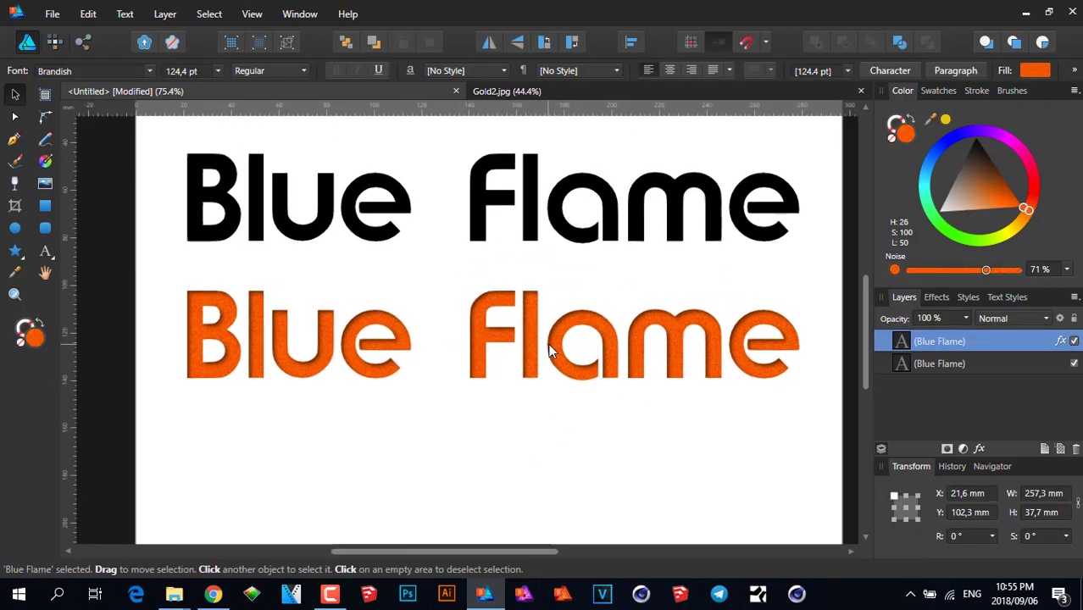
drag(557, 289, 554, 315)
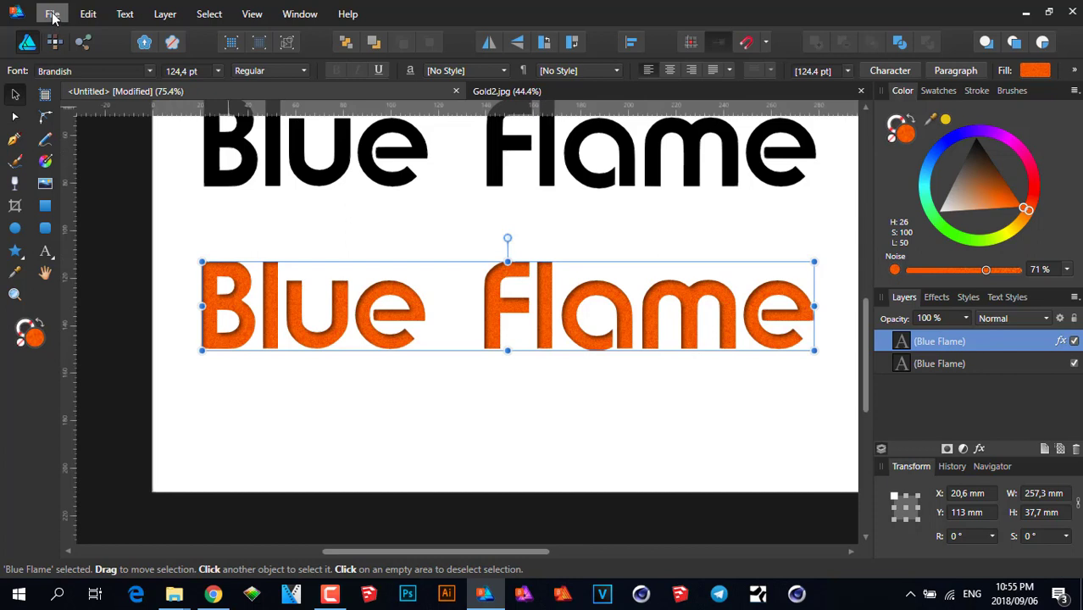
Copy the gold texture from the Gold2.jpg document and paste it into the untitled text document.
click(536, 92)
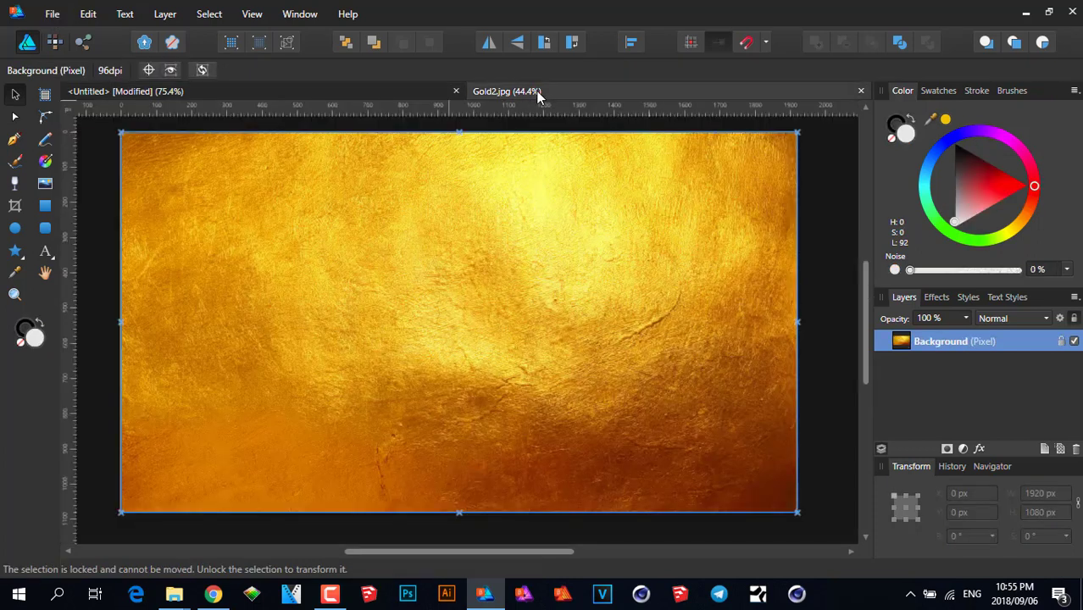
scroll(508, 251, down, 1)
click(507, 255)
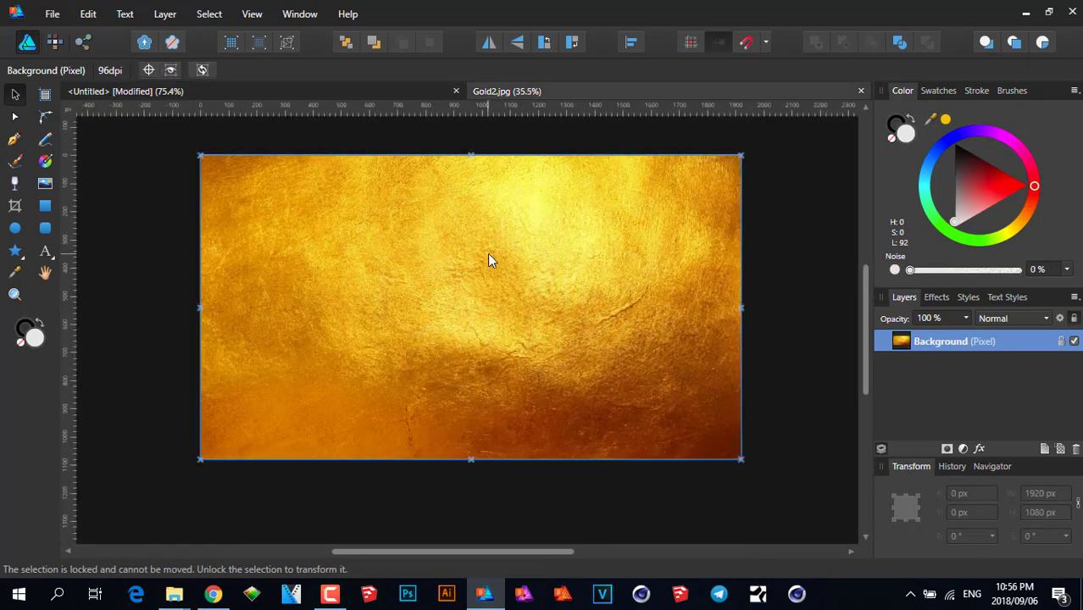
click(223, 90)
key(ctrl+v)
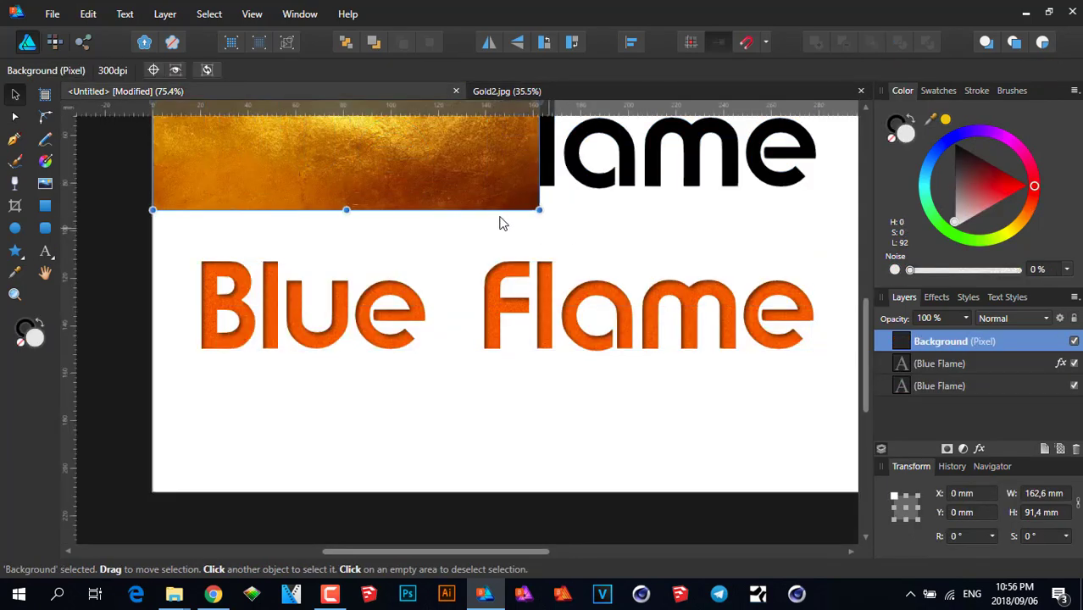
Enlarge the gold texture to about 266.5 × 149.9 mm and position it to cover the whole orange text.
scroll(496, 216, down, 3)
drag(432, 183, 450, 285)
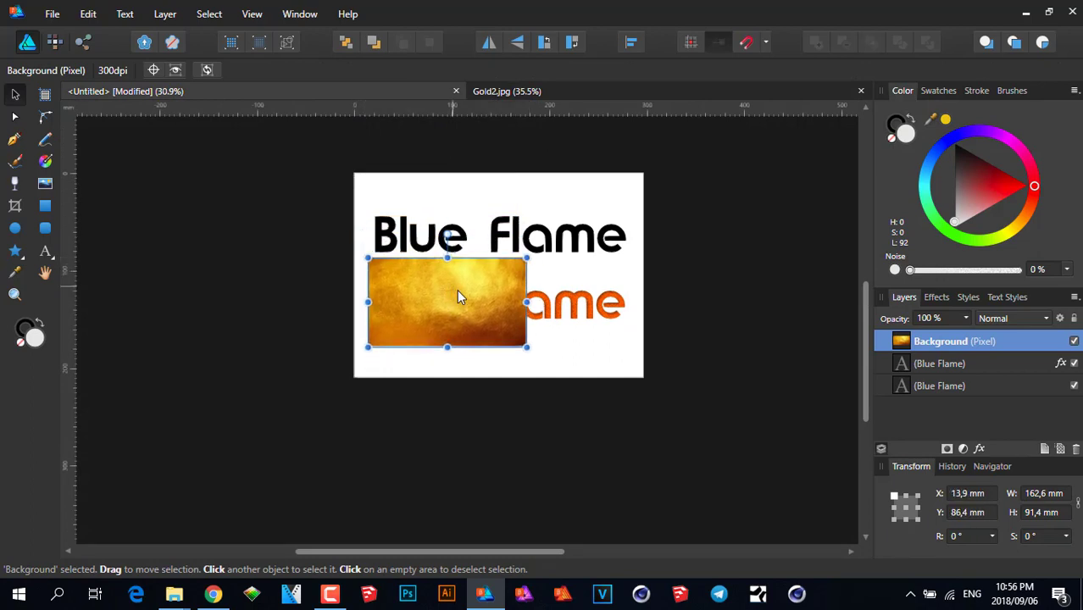
drag(526, 346, 633, 401)
mouse_move(542, 328)
mouse_down()
mouse_move(528, 413)
mouse_move(542, 307)
mouse_move(550, 315)
mouse_up()
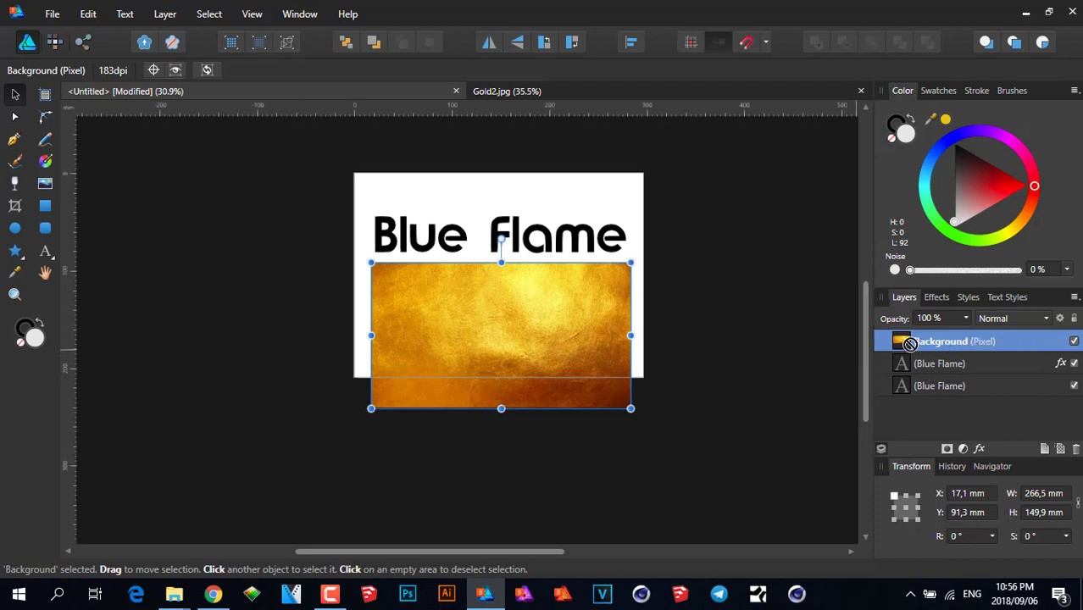
Clip the gold texture inside the lower "Blue Flame" text by nesting its layer within the text layer.
drag(909, 343, 924, 376)
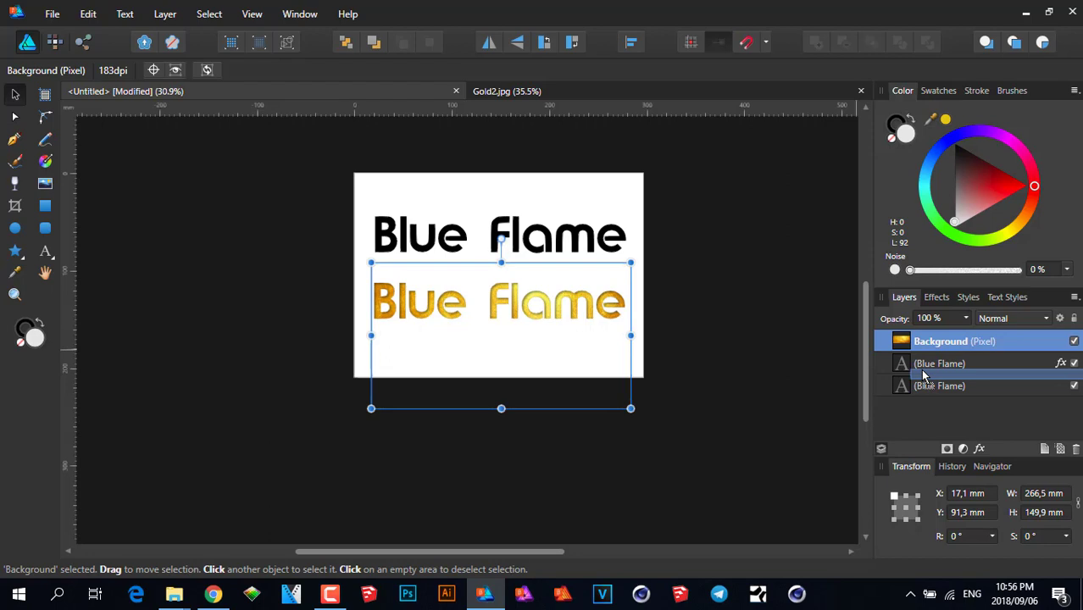
mouse_move(926, 369)
mouse_down()
mouse_move(940, 379)
mouse_move(905, 379)
mouse_move(934, 381)
mouse_up()
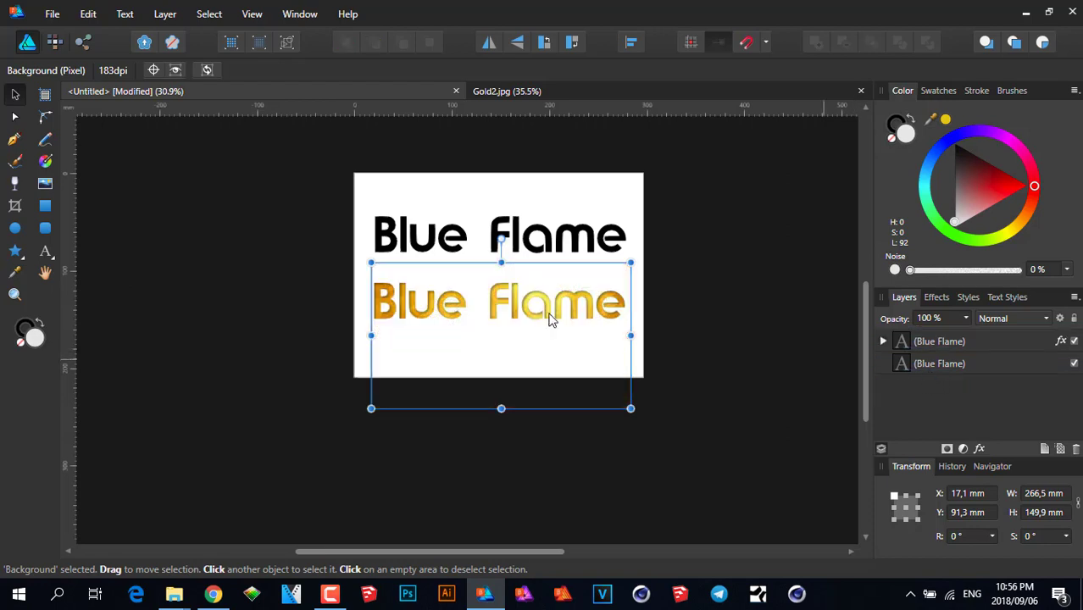
scroll(487, 301, up, 5)
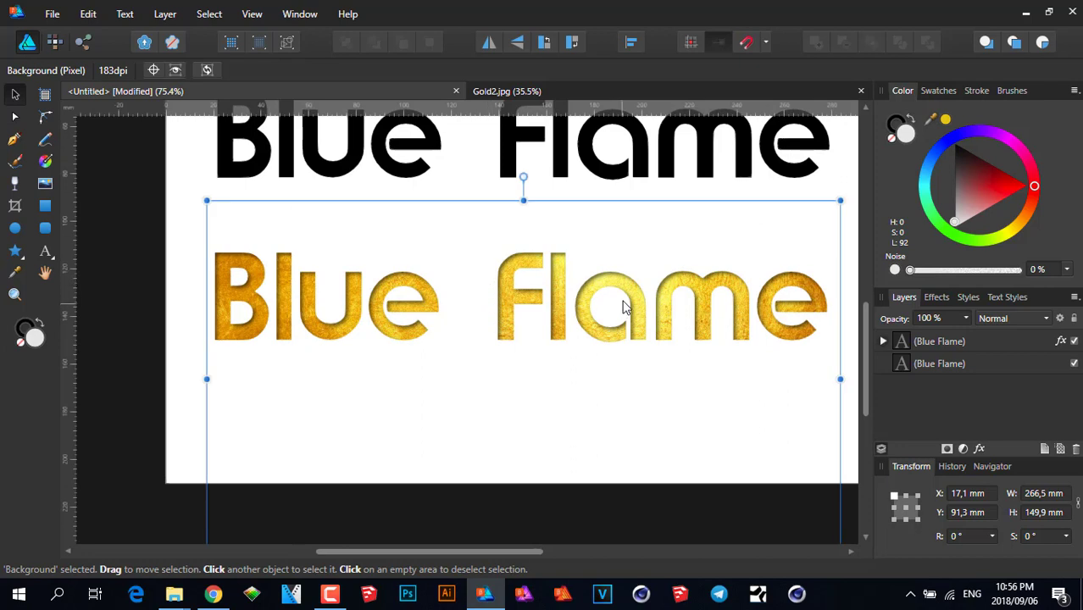
Shift the clipped gold texture upward within the lettering to about X 16.6 mm and Y 61.6 mm, and inspect the letters up close.
scroll(623, 308, down, 3)
drag(632, 307, 517, 273)
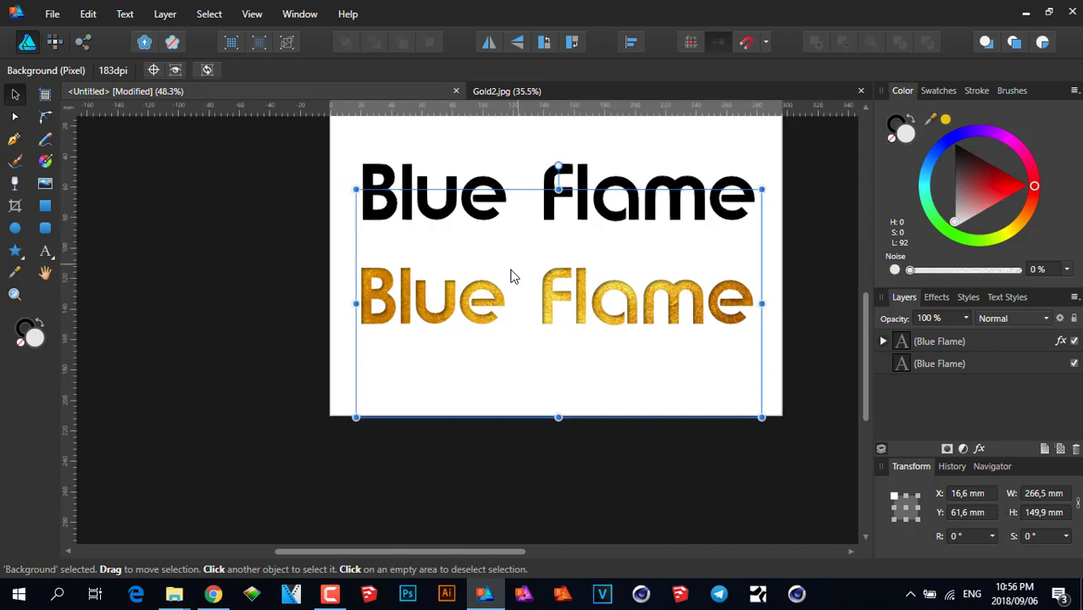
scroll(645, 297, up, 10)
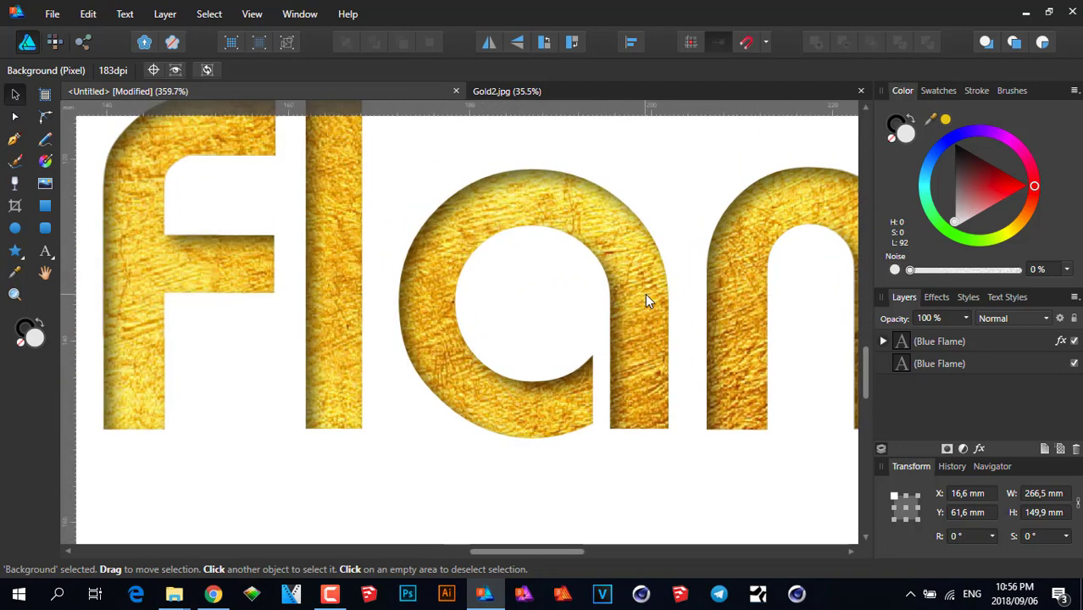
scroll(645, 293, up, 2)
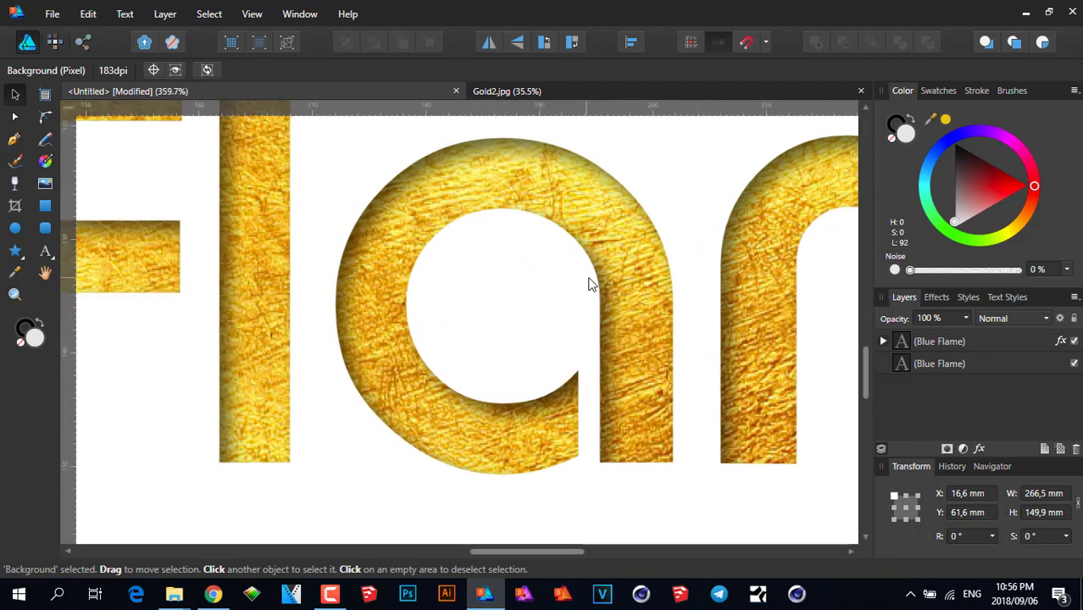
scroll(591, 284, down, 10)
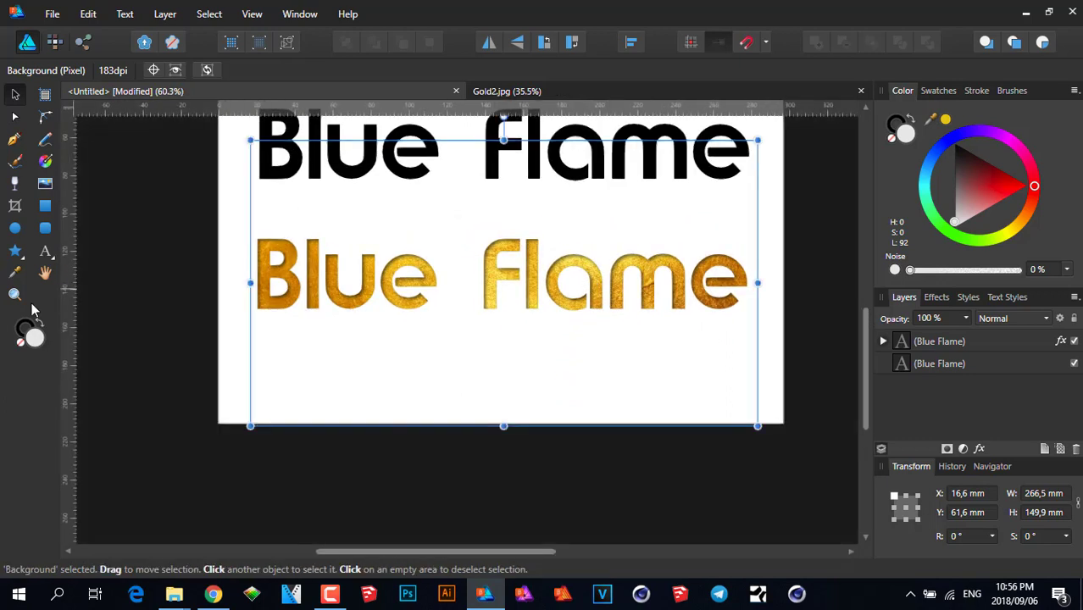
Turn off the Inner Shadow effect on the gold-filled "Blue Flame" text and inspect its letters up close.
double_click(15, 295)
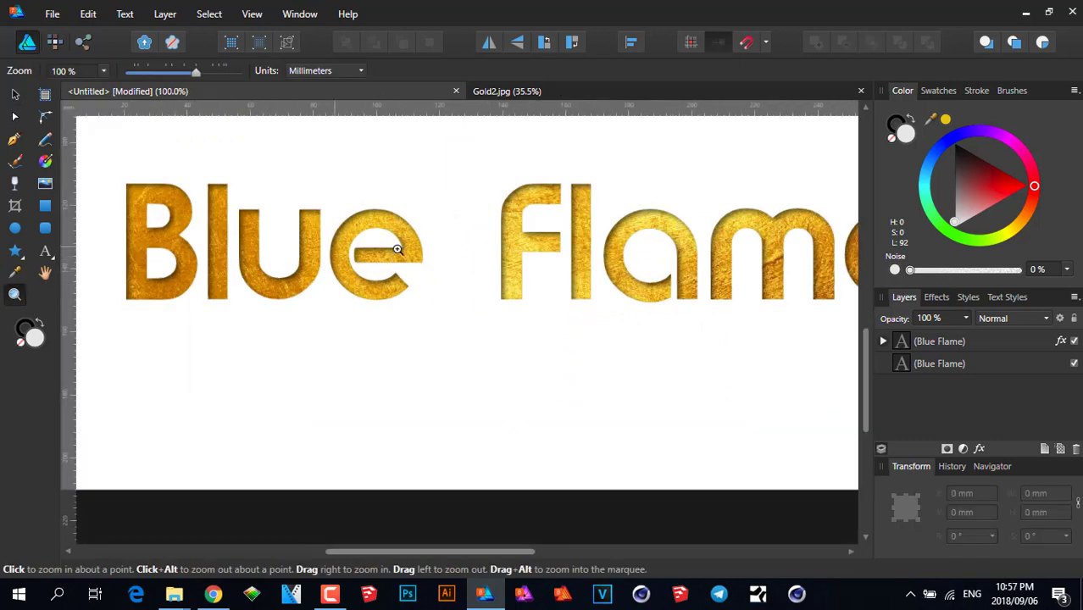
click(1061, 342)
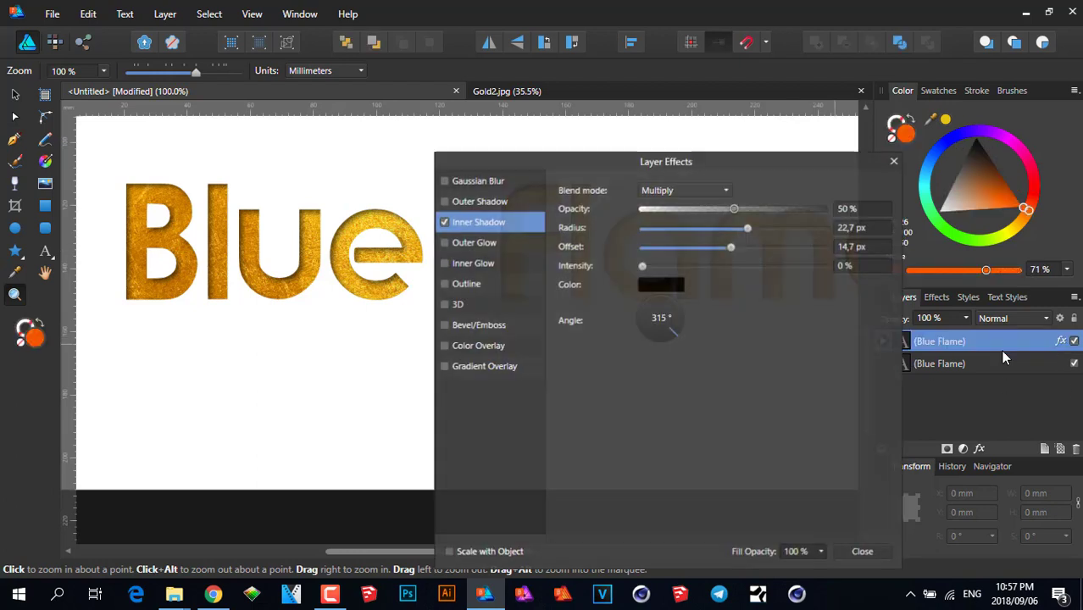
click(443, 222)
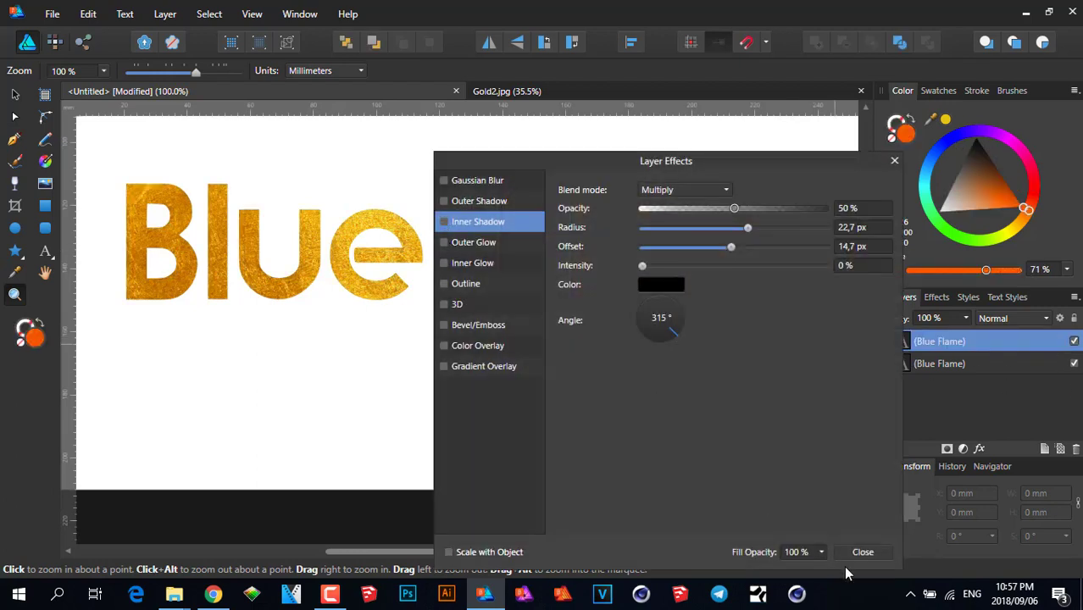
click(861, 552)
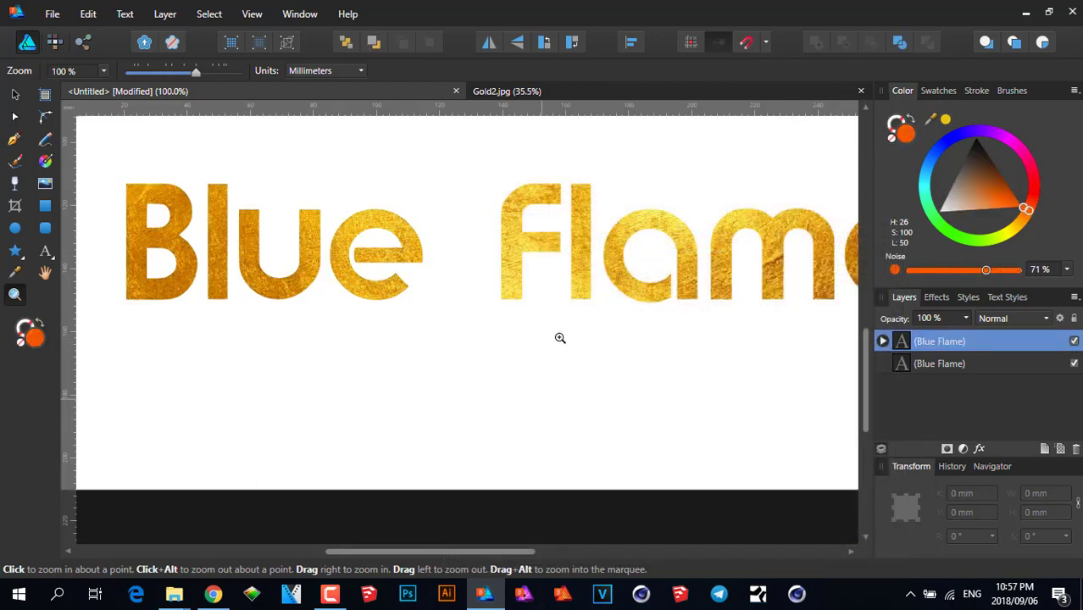
click(792, 254)
click(780, 271)
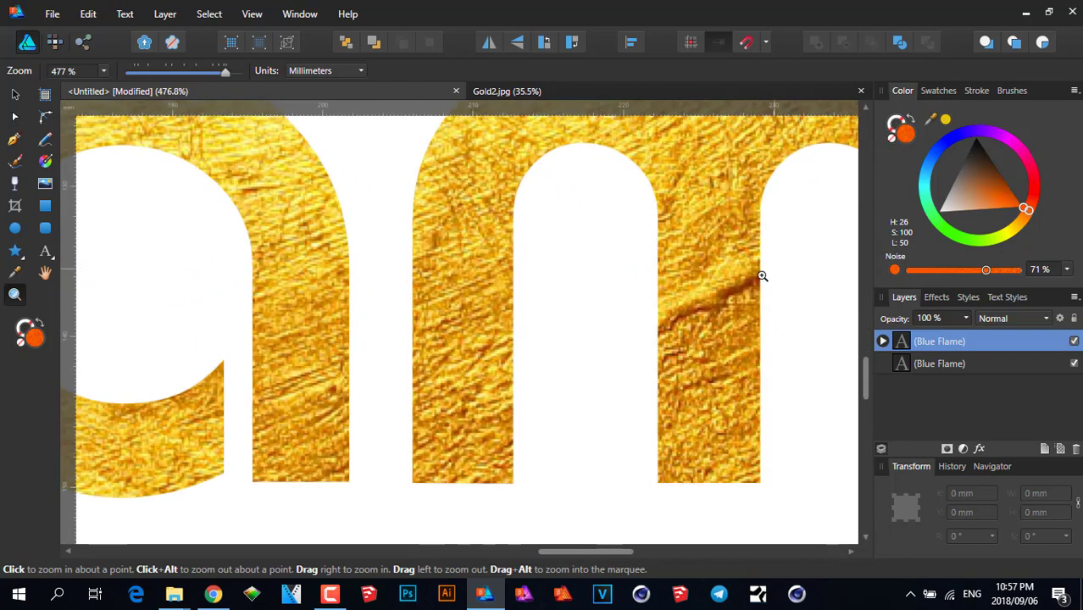
alt+click(761, 277)
alt+click(752, 282)
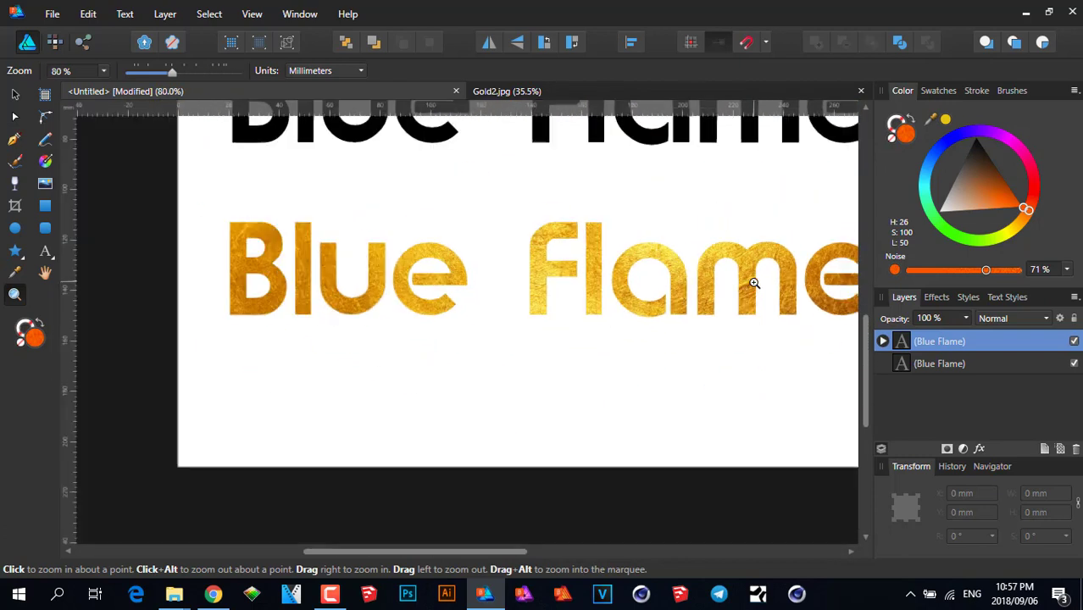
Squash the clipped gold texture vertically to about 42.7 mm high at Y 110.7 mm, fitting it to the lettering, and inspect the result.
click(884, 341)
click(955, 360)
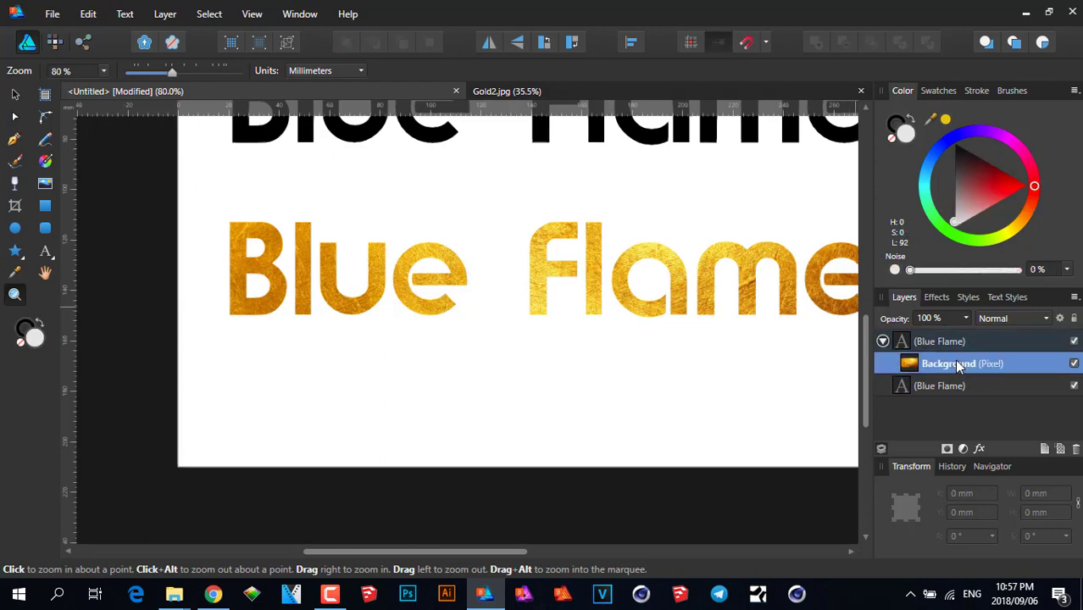
alt+click(720, 314)
alt+click(635, 302)
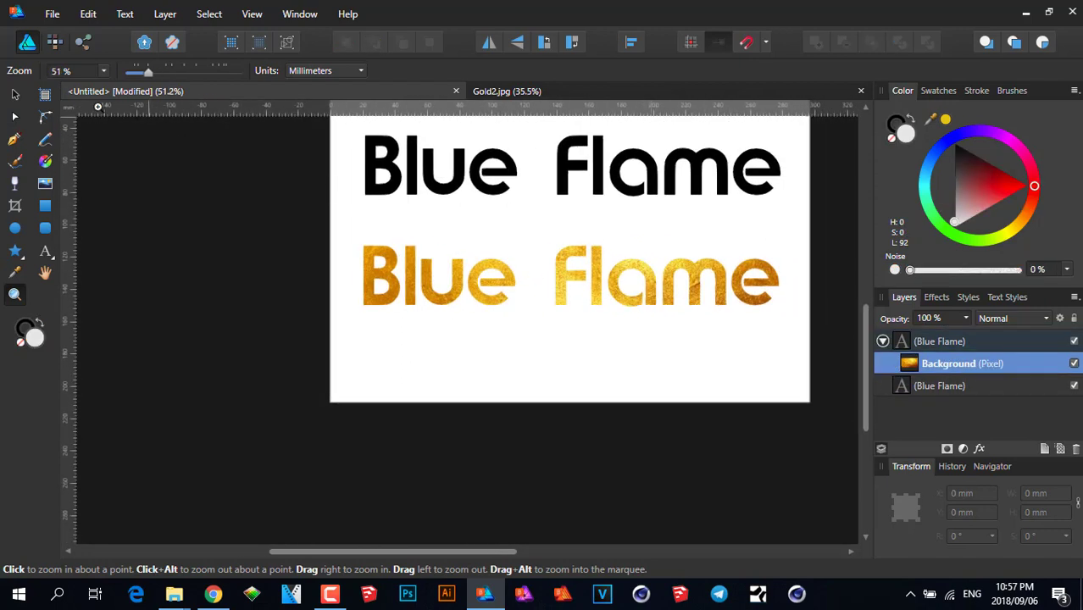
click(15, 94)
drag(572, 404, 587, 311)
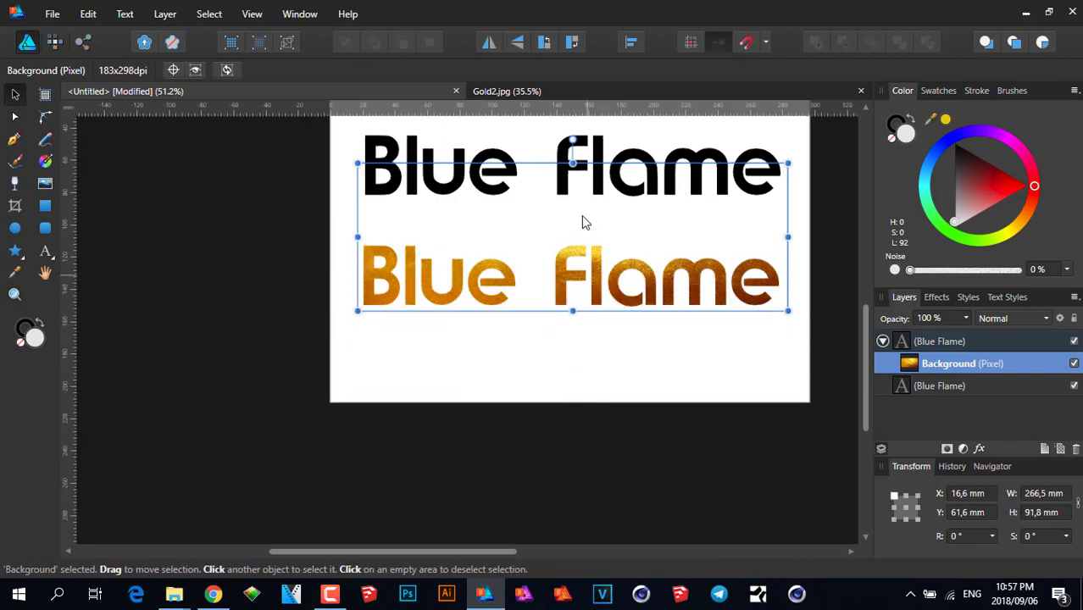
drag(573, 163, 555, 241)
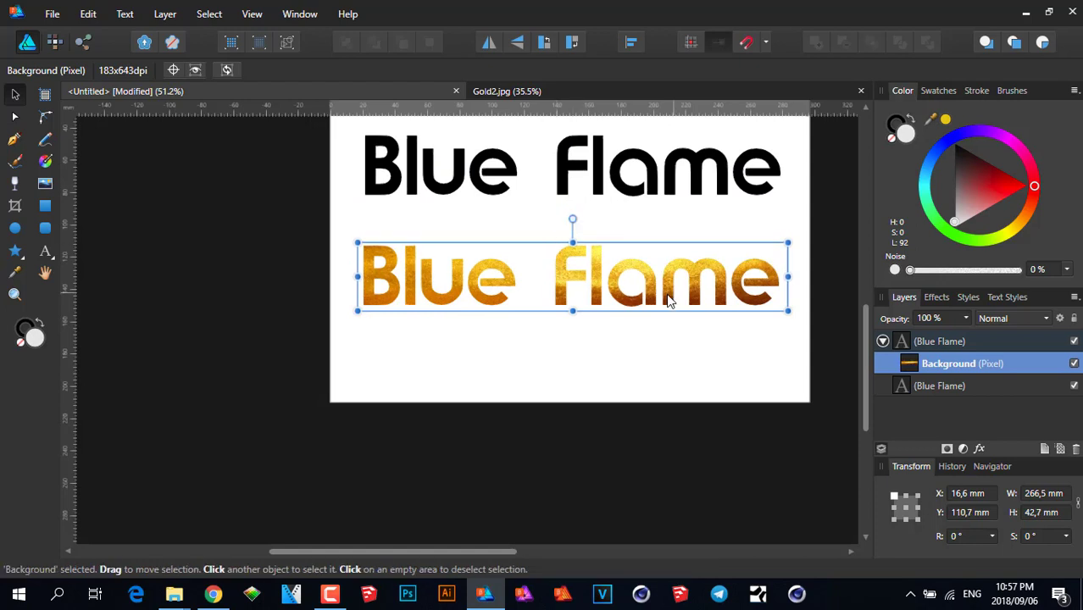
scroll(667, 297, up, 3)
click(632, 420)
scroll(694, 370, down, 2)
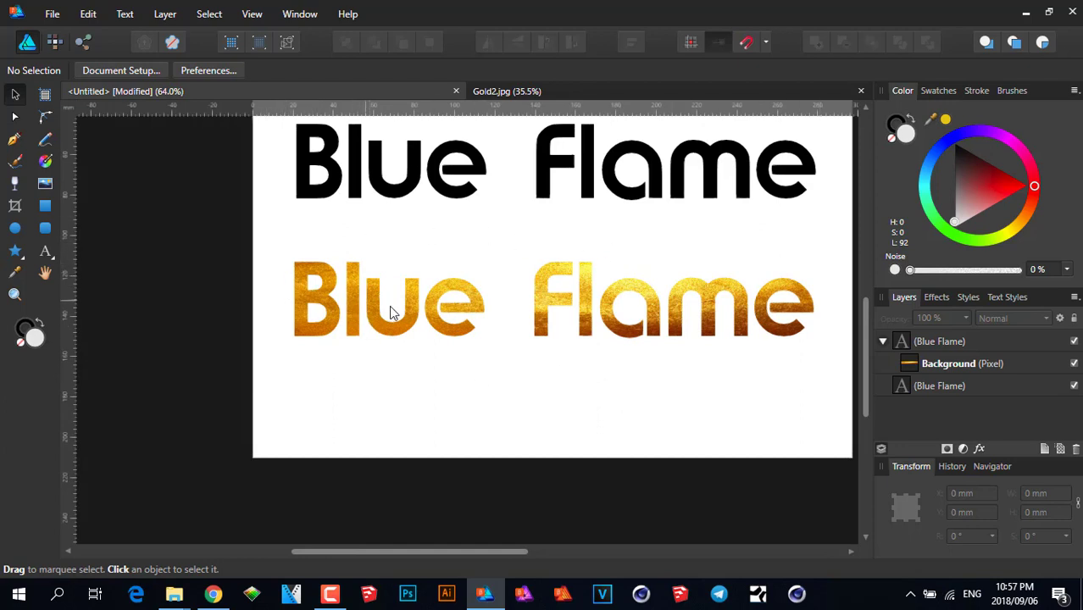
scroll(310, 307, up, 6)
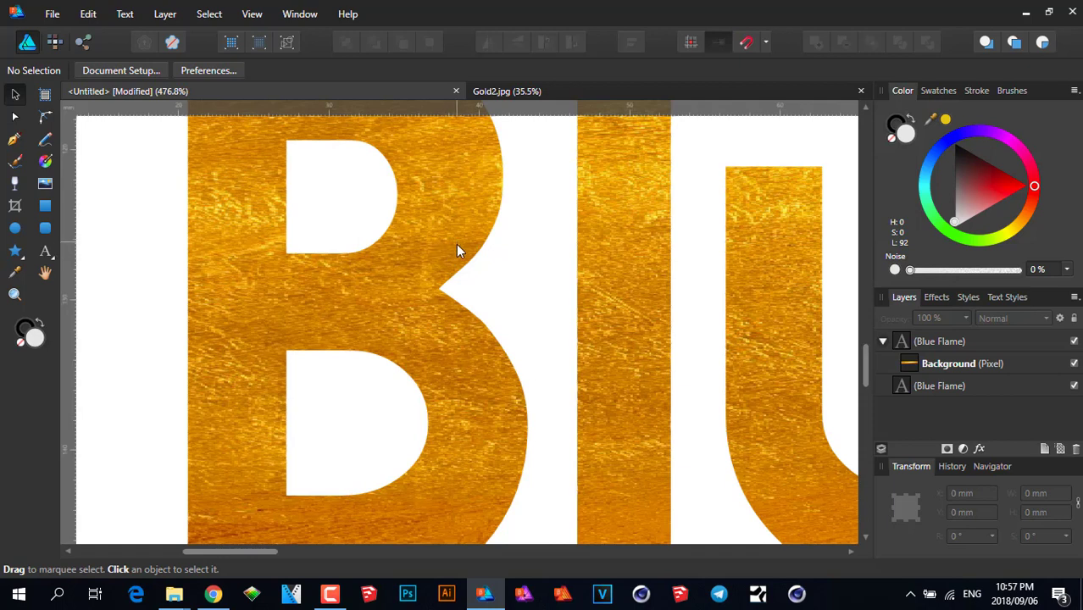
scroll(454, 246, down, 5)
scroll(455, 248, down, 3)
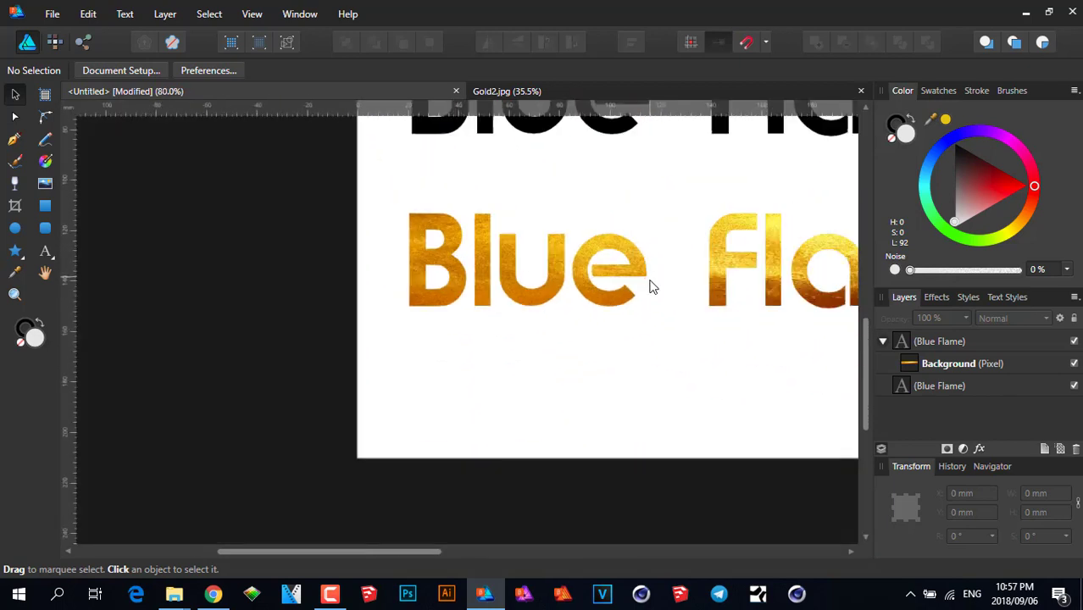
Delete the squashed gold texture from inside the lower "Blue Flame" text.
click(964, 364)
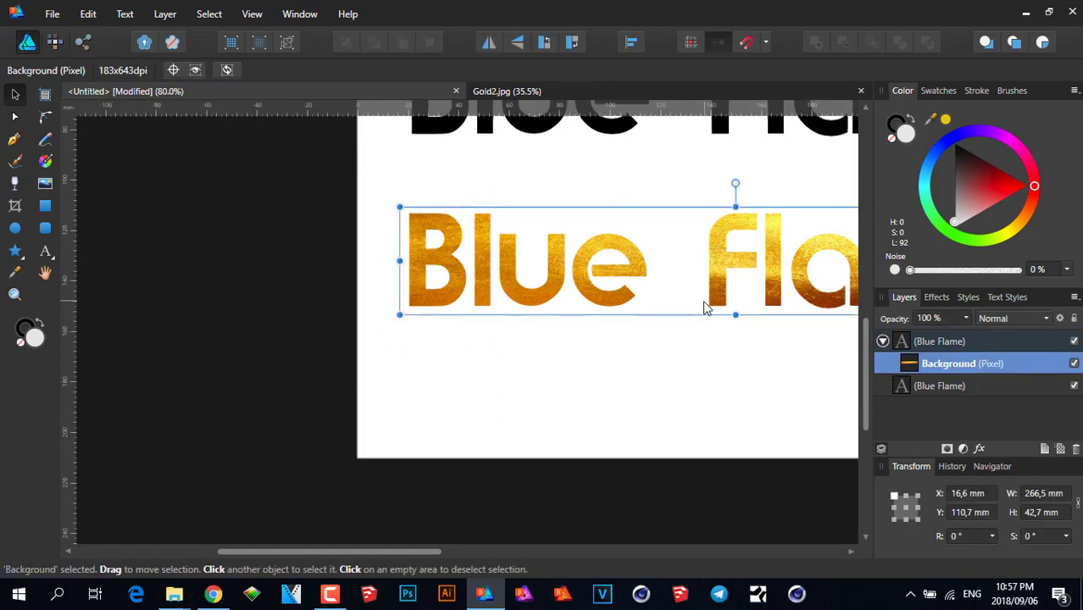
drag(713, 303, 423, 346)
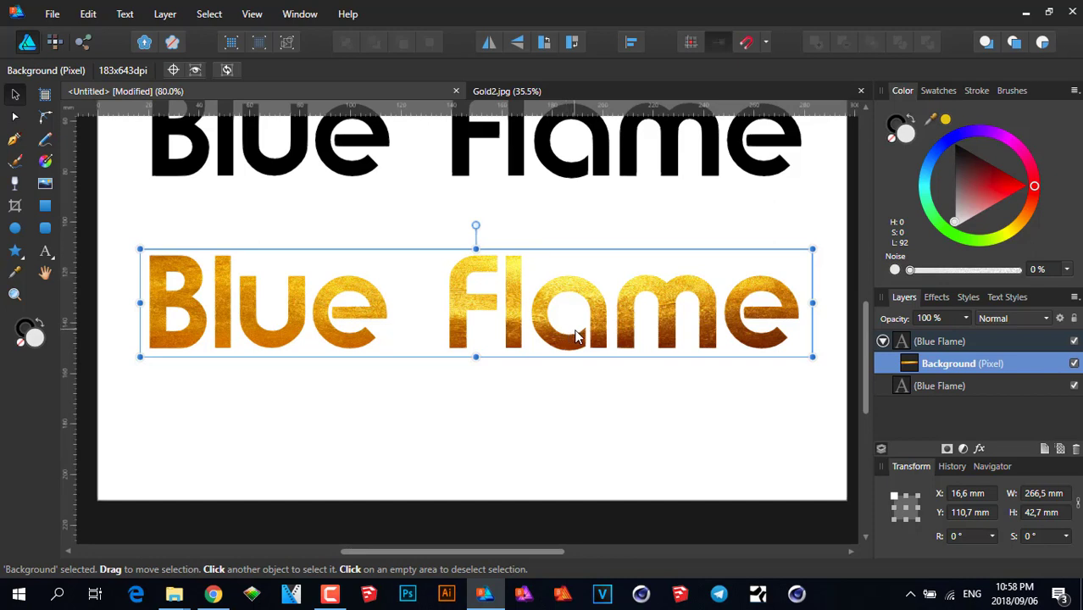
key(Delete)
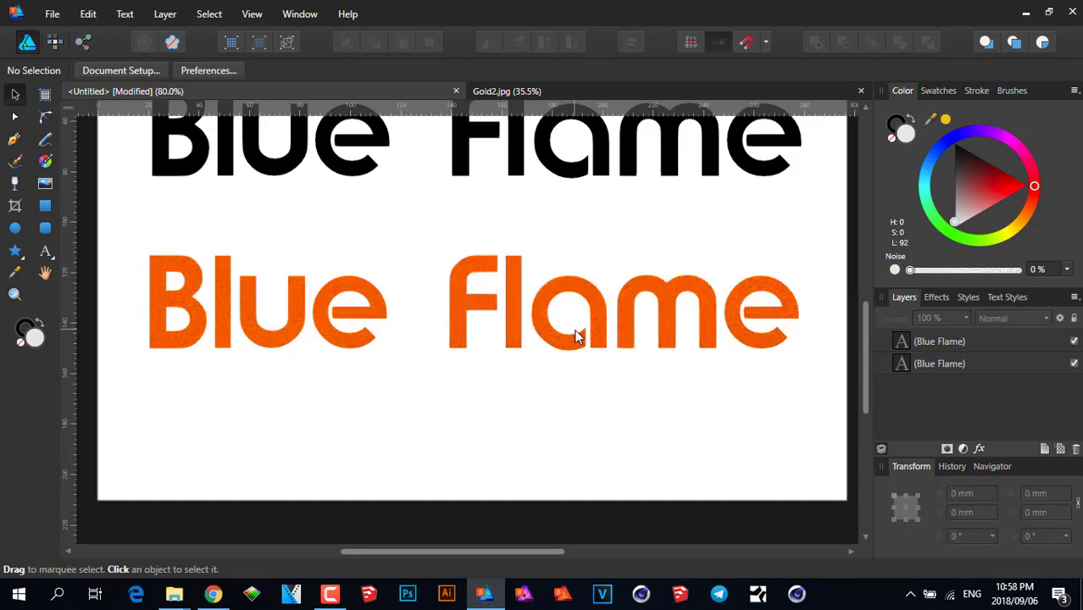
Paste a fresh copy of the Gold2.jpg texture over the lower "Blue Flame" text and clip it inside the lettering.
click(506, 92)
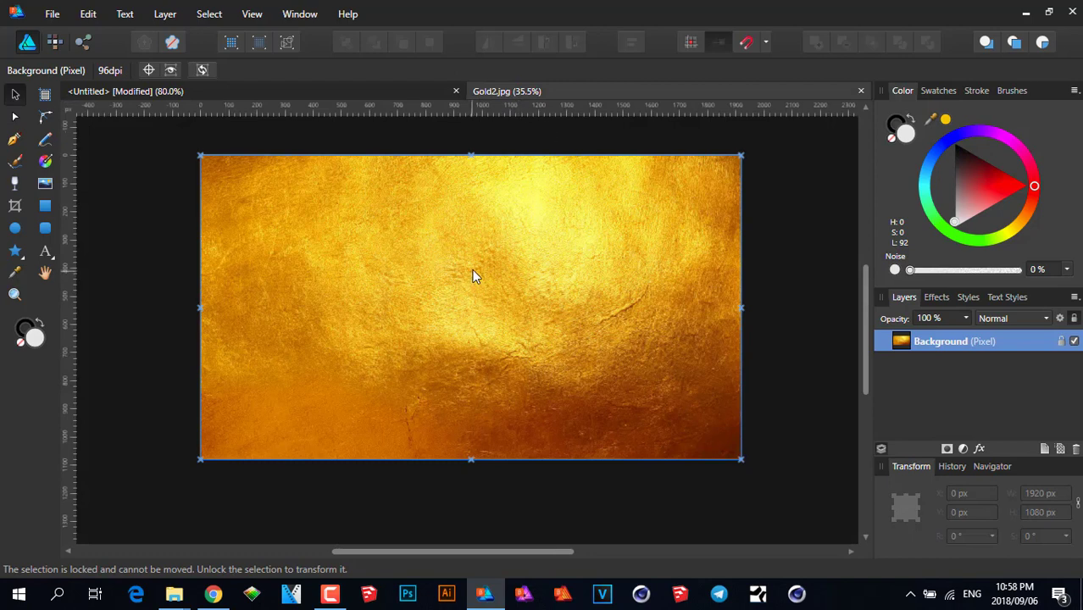
click(321, 92)
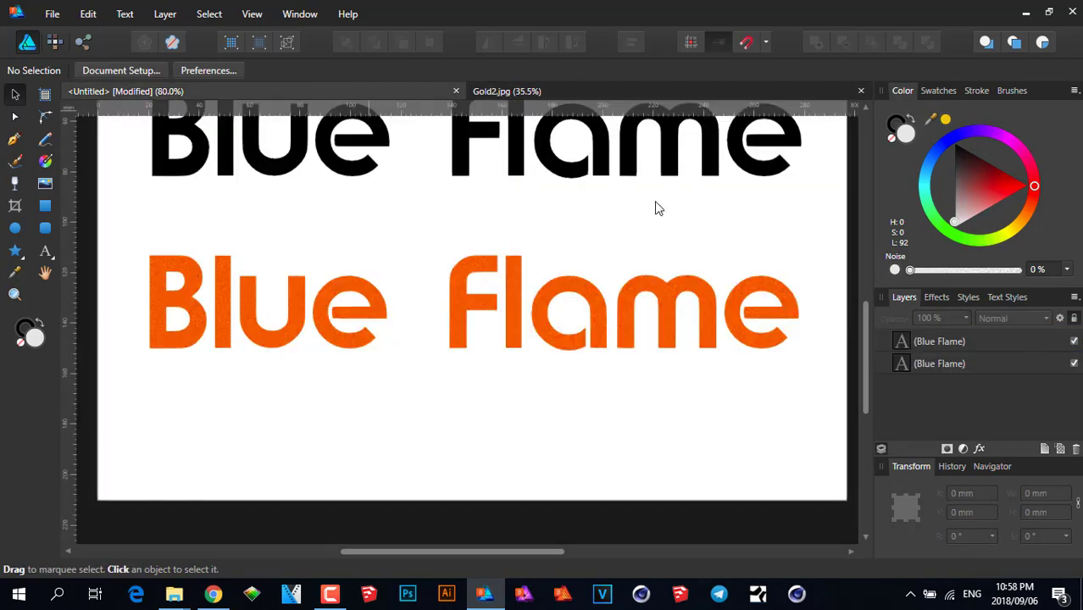
key(ctrl+v)
key(ctrl+0)
drag(418, 213, 432, 330)
drag(894, 342, 924, 369)
scroll(398, 263, up, 3)
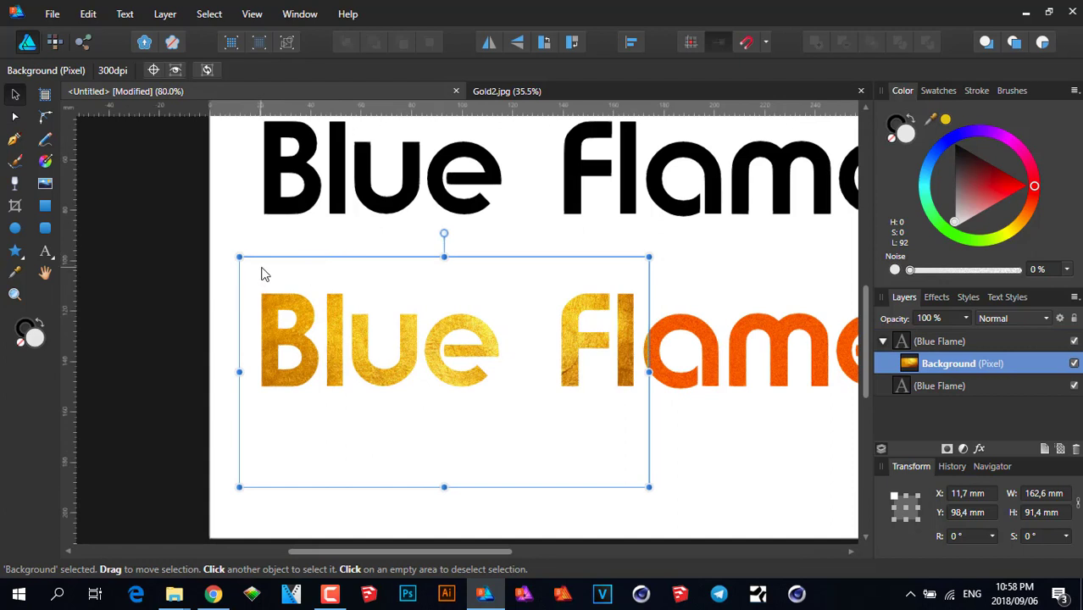
scroll(452, 319, down, 2)
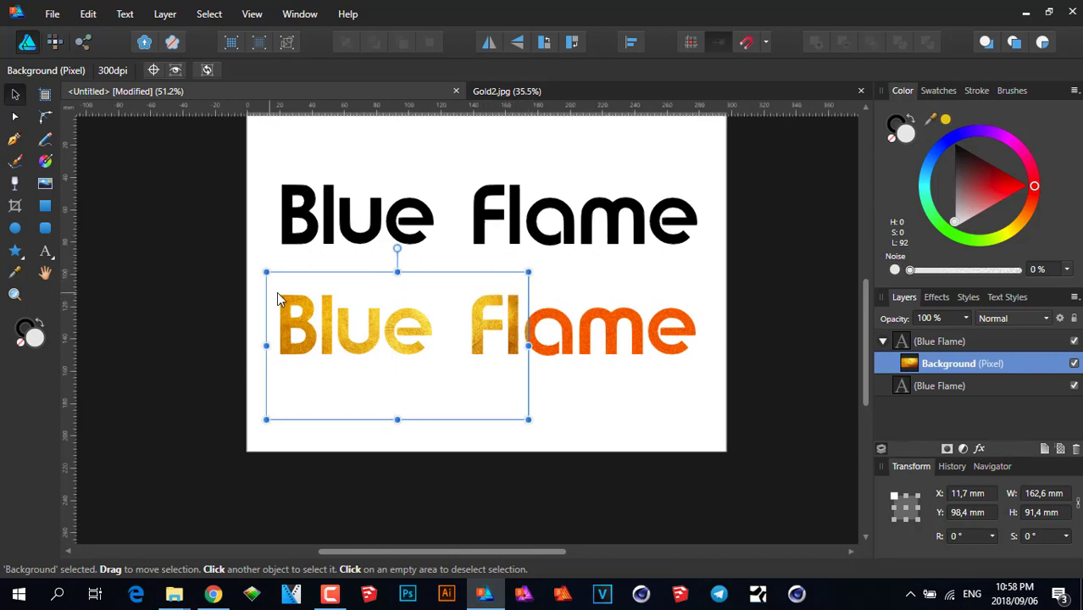
Shrink the clipped gold texture proportionally to about 68.3 × 38.4 mm and position it over the "B" at X 20 mm, Y 112.5 mm.
drag(309, 295, 320, 315)
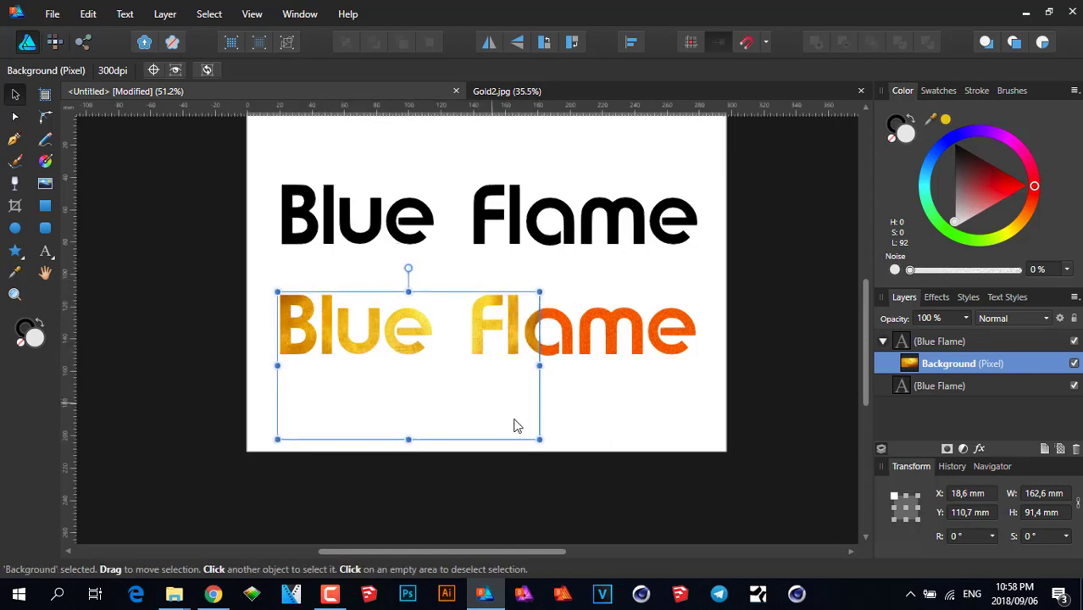
drag(492, 415, 406, 398)
scroll(378, 355, up, 3)
mouse_move(376, 287)
mouse_down()
mouse_move(381, 301)
mouse_move(378, 292)
mouse_up()
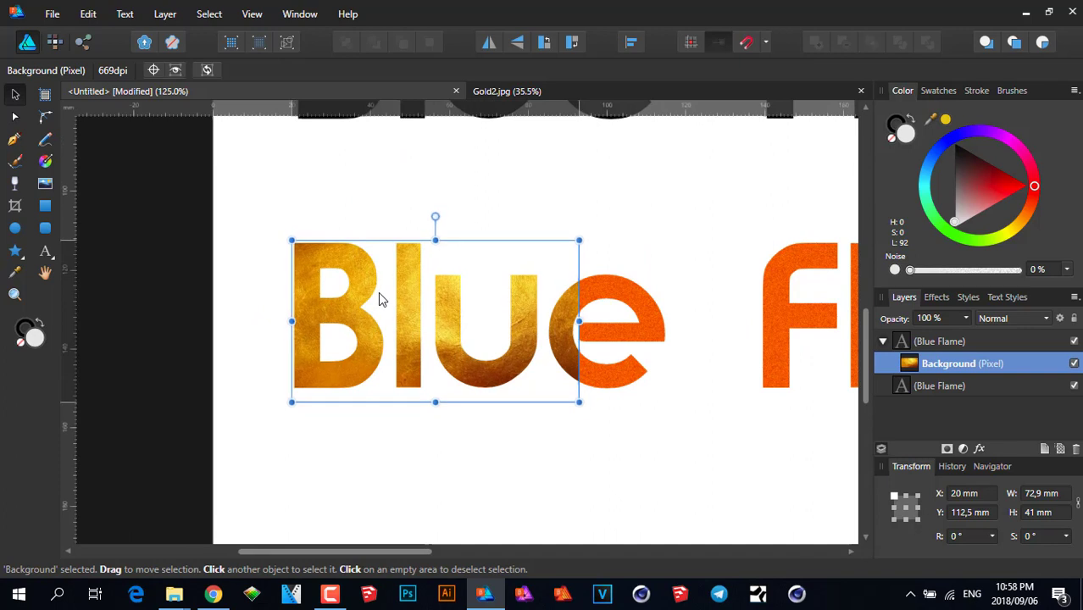
drag(578, 401, 560, 393)
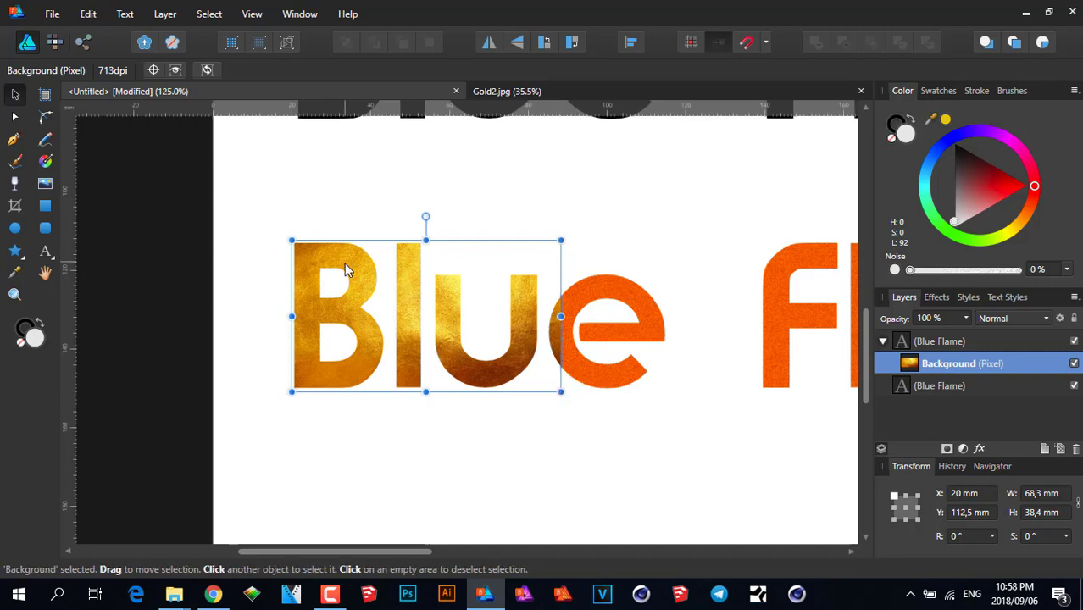
Examine the gold texture's detail and the coverage of the first letters of "Blue" up close.
scroll(307, 272, up, 5)
scroll(418, 302, up, 2)
scroll(523, 221, down, 4)
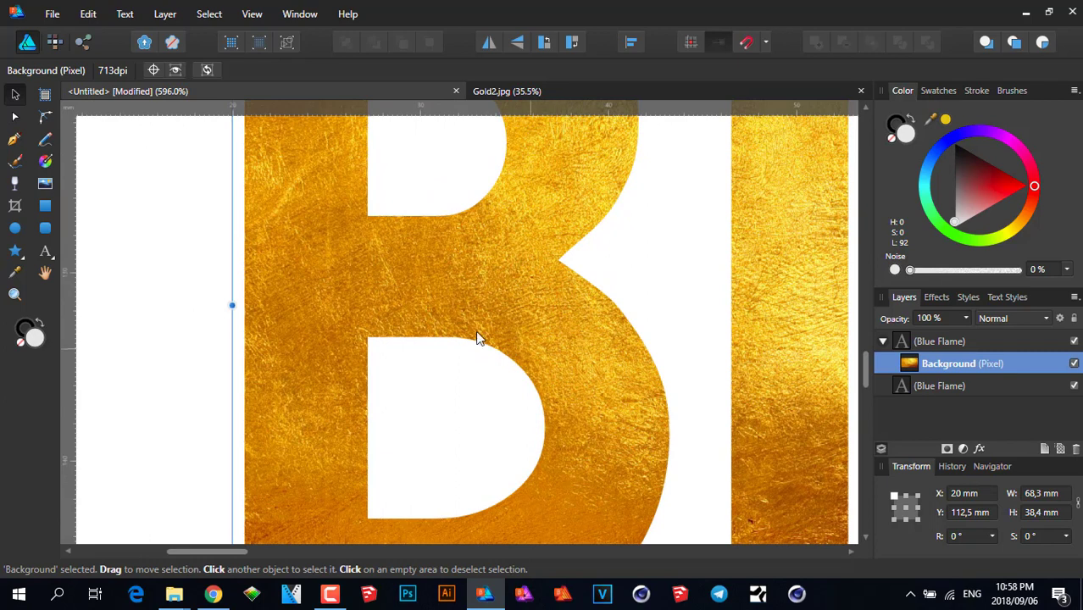
scroll(377, 263, down, 2)
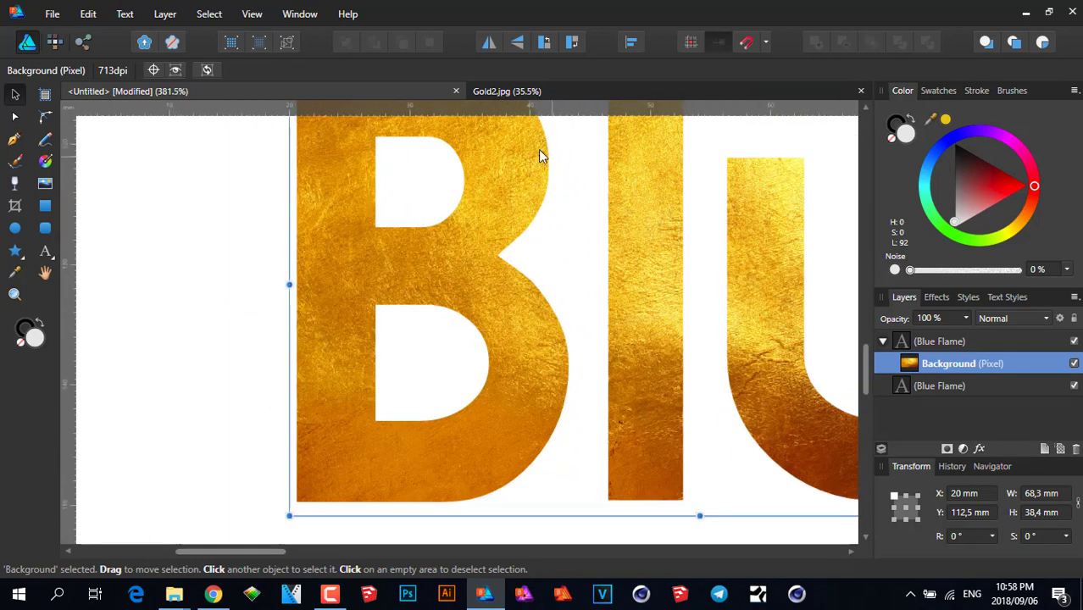
scroll(527, 270, down, 1)
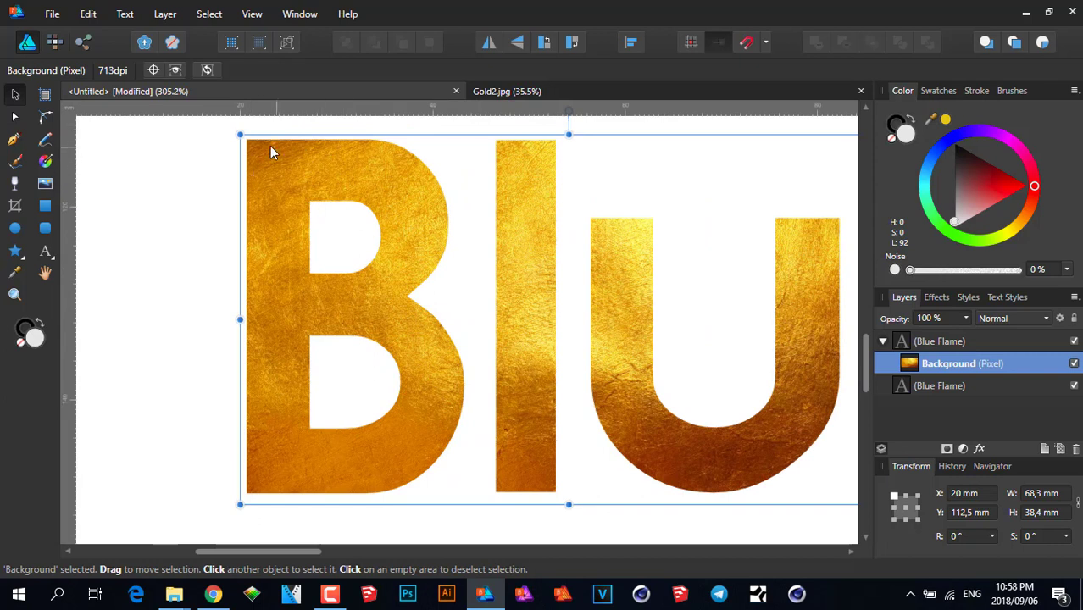
scroll(526, 203, down, 4)
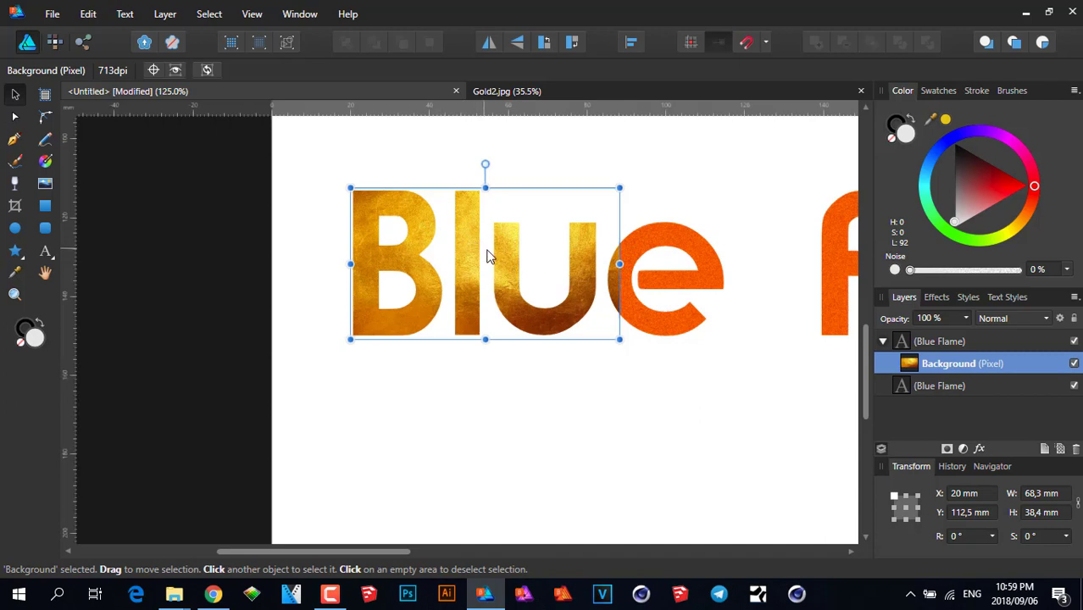
scroll(601, 271, down, 1)
drag(601, 271, 415, 250)
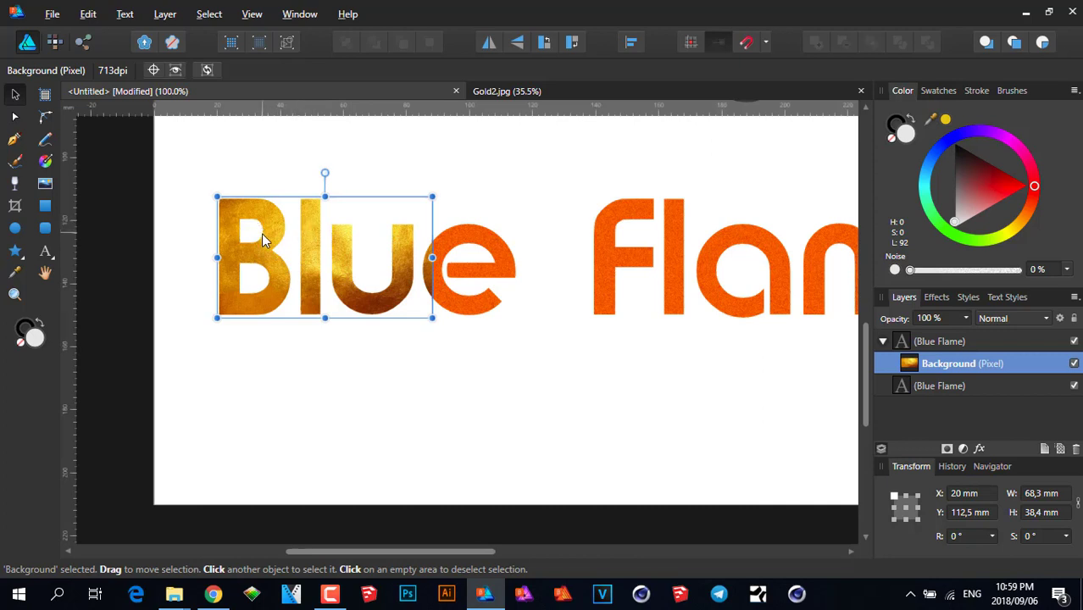
Duplicate the small gold texture across the rest of "Blue" and the "Fl" of "Flame", placing a copy at each letter's start.
drag(271, 240, 365, 250)
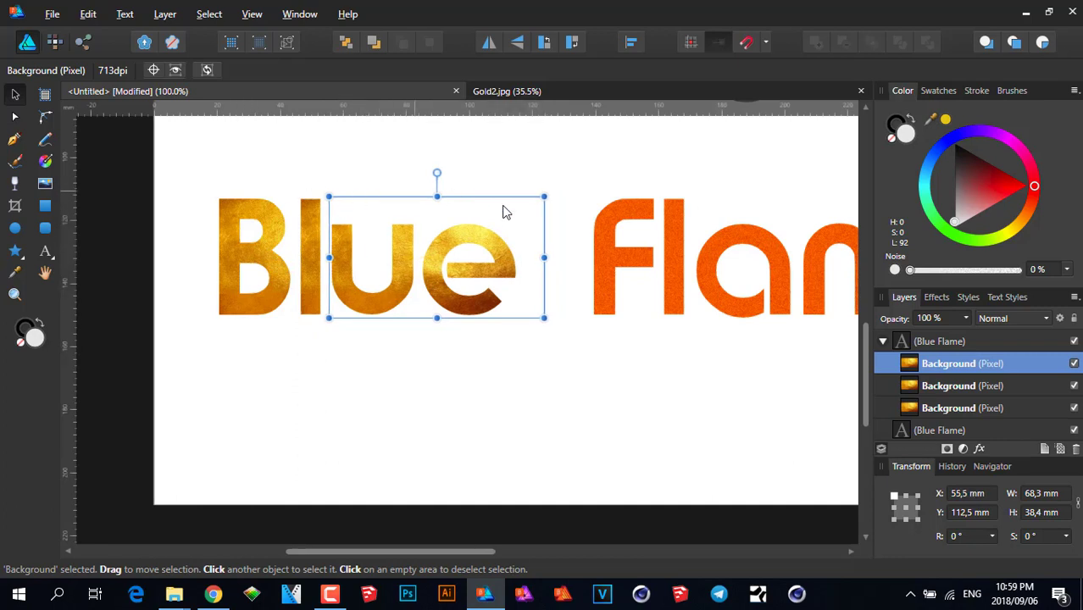
drag(363, 249, 457, 258)
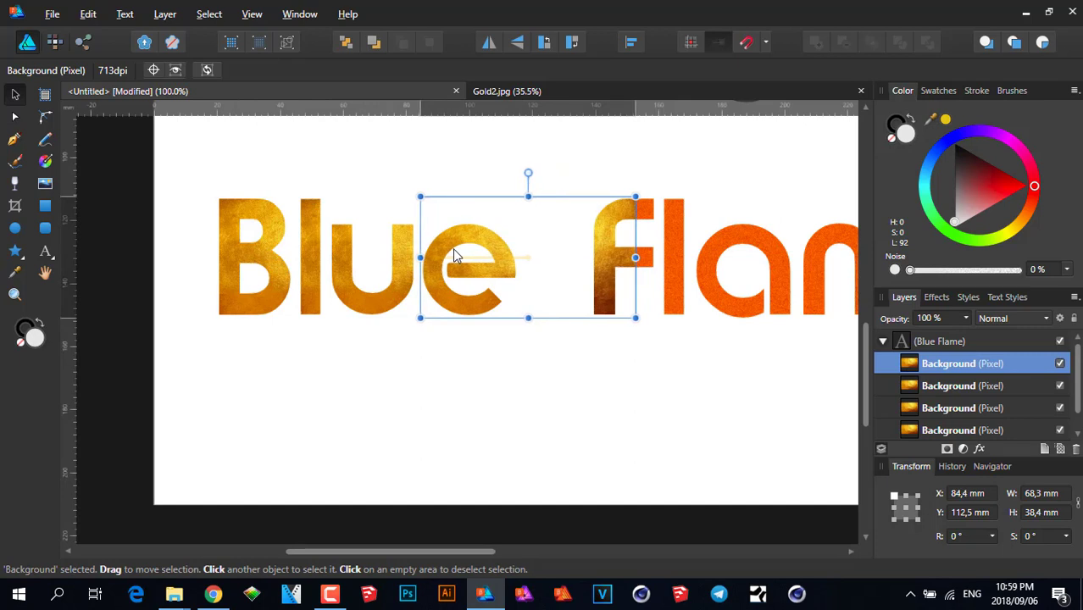
drag(484, 254, 472, 220)
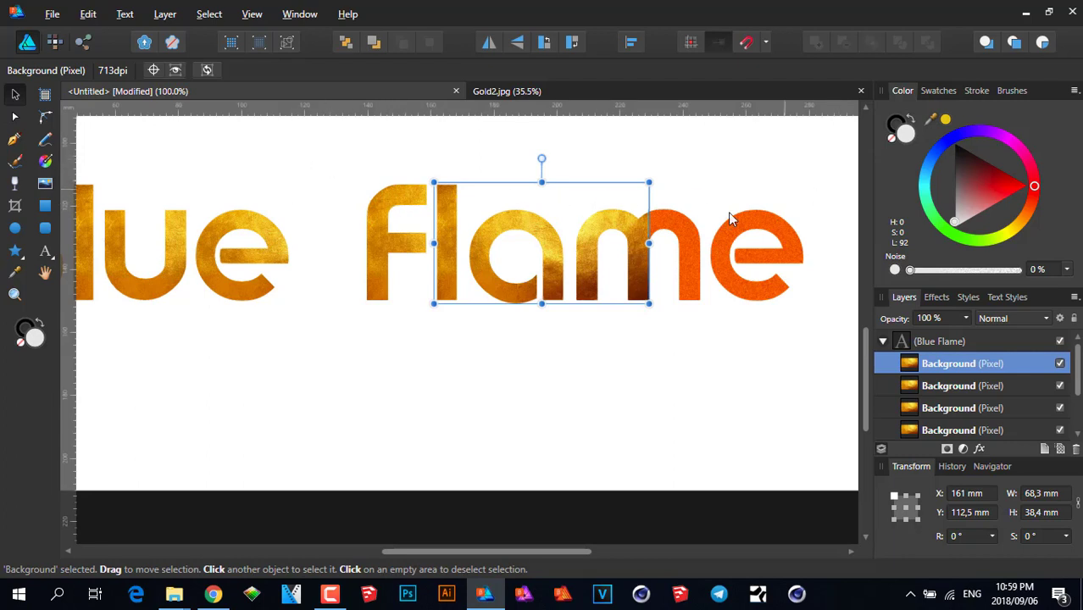
Duplicate the gold texture over the "a", "m" and final "e" of "Flame", with the last copy at about X 247.9 mm, and review the layers.
mouse_move(483, 216)
mouse_down()
mouse_move(542, 222)
mouse_move(496, 216)
mouse_up()
shift+click(497, 216)
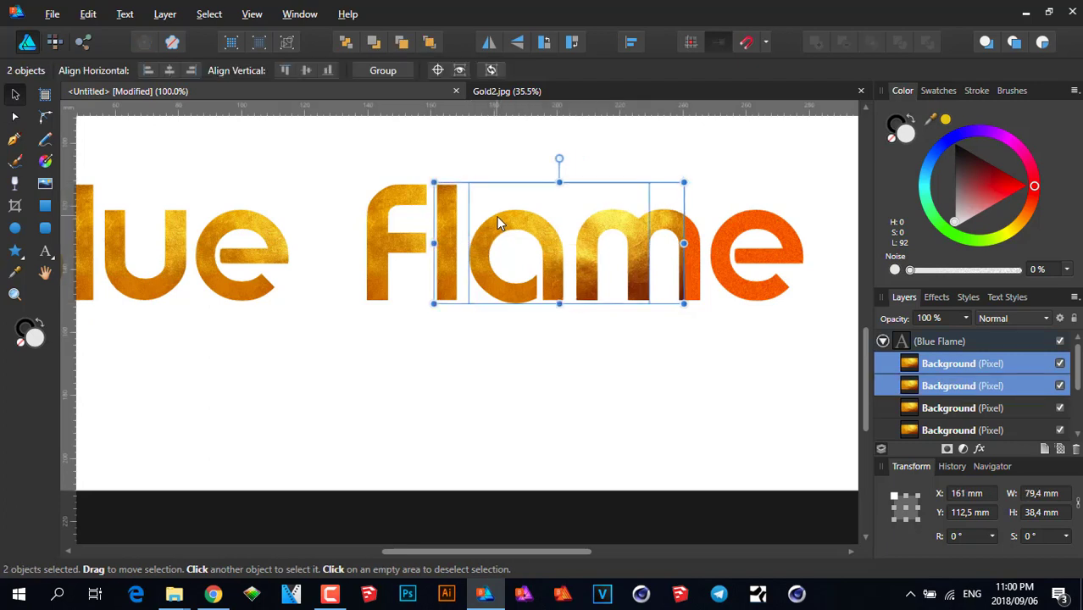
click(496, 216)
drag(487, 213, 717, 222)
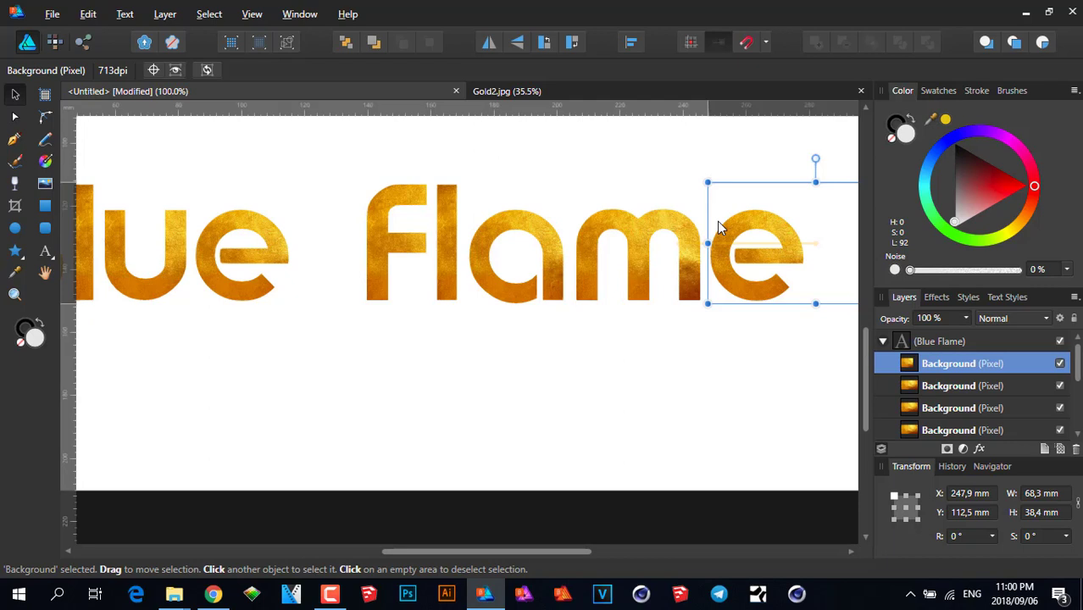
scroll(712, 295, down, 3)
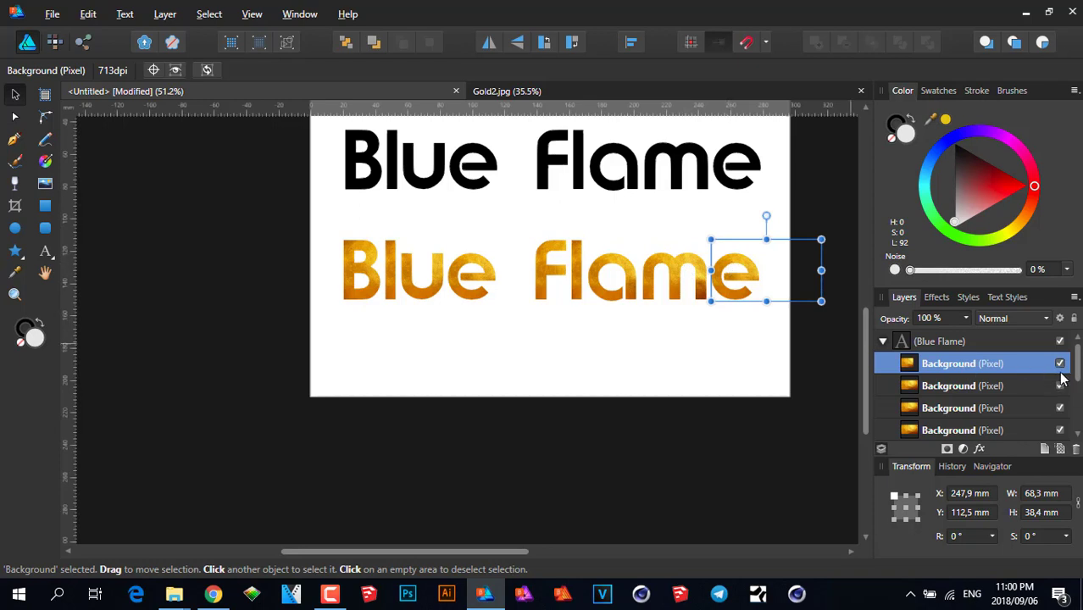
scroll(970, 378, down, 3)
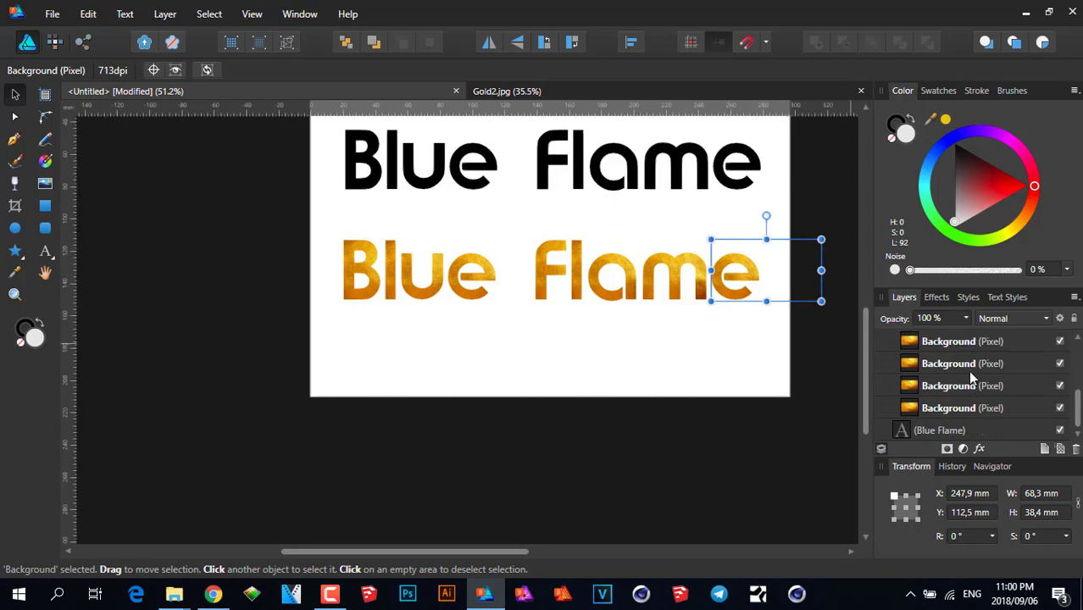
Review the stacked texture layers and examine the gold texture's coverage up close across "Blue" and "Flame".
scroll(979, 410, up, 3)
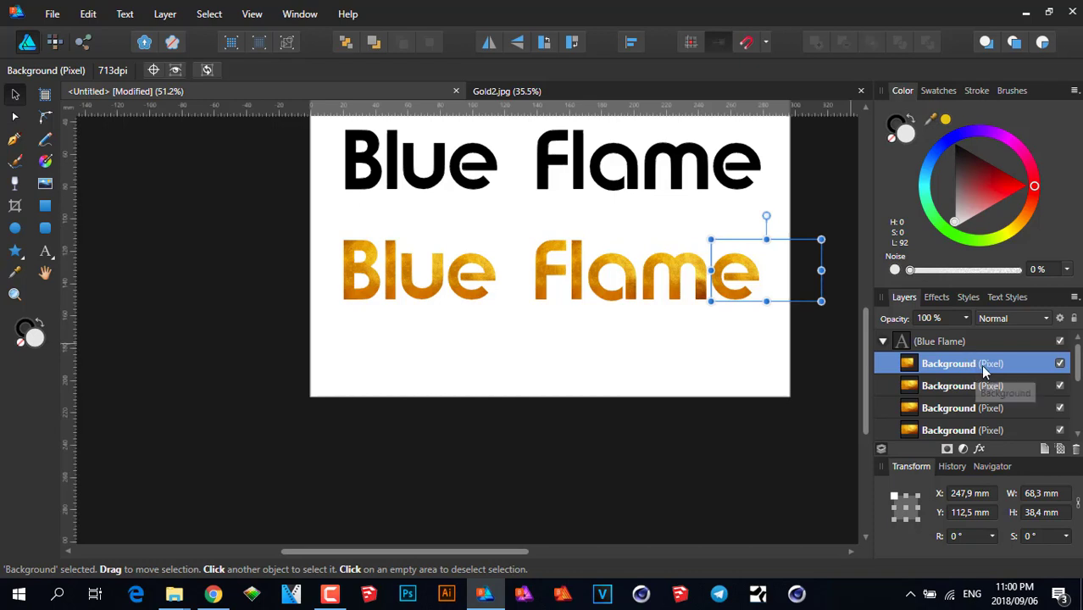
scroll(719, 256, up, 2)
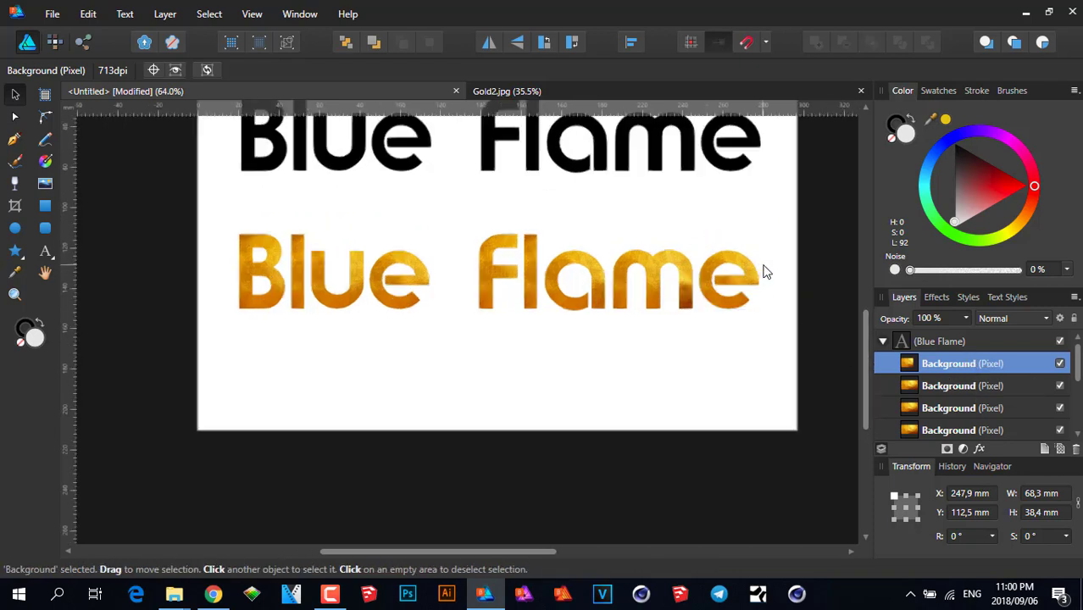
click(739, 390)
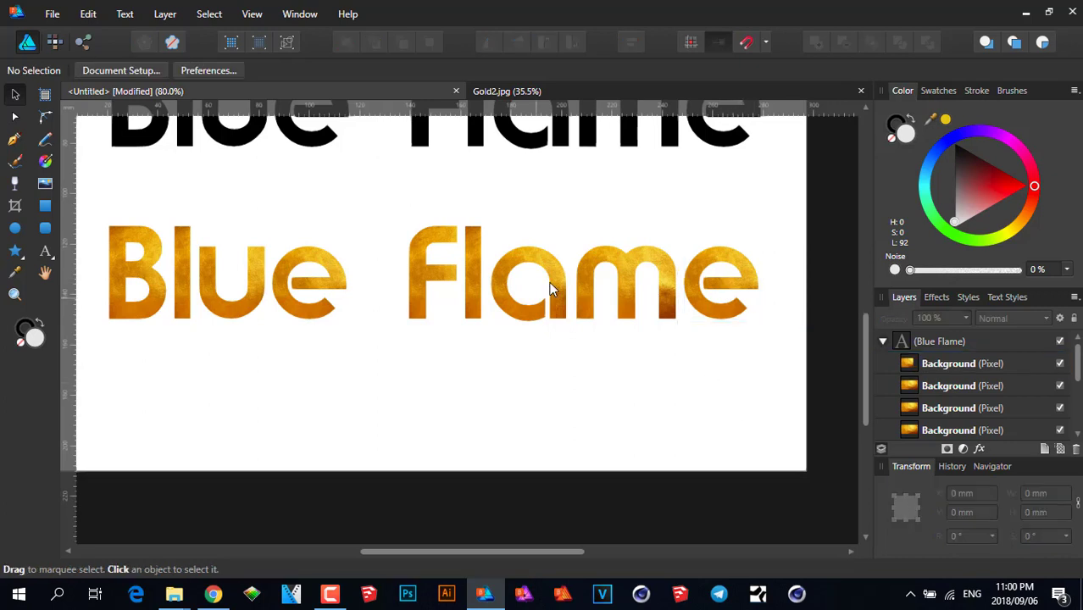
scroll(542, 279, up, 4)
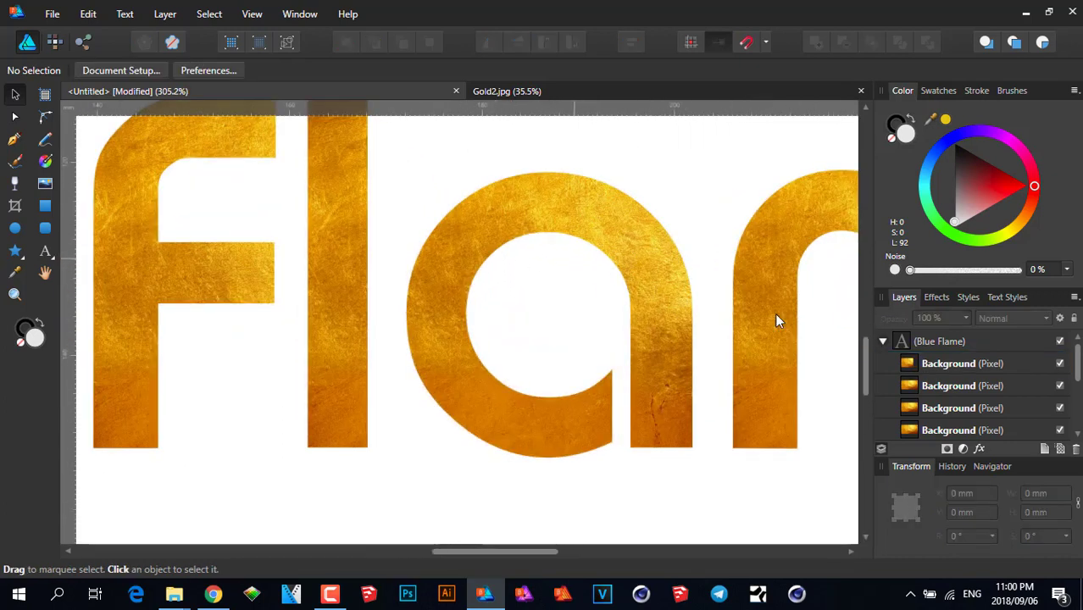
scroll(774, 315, left, 3)
scroll(518, 285, down, 1)
scroll(522, 288, left, 5)
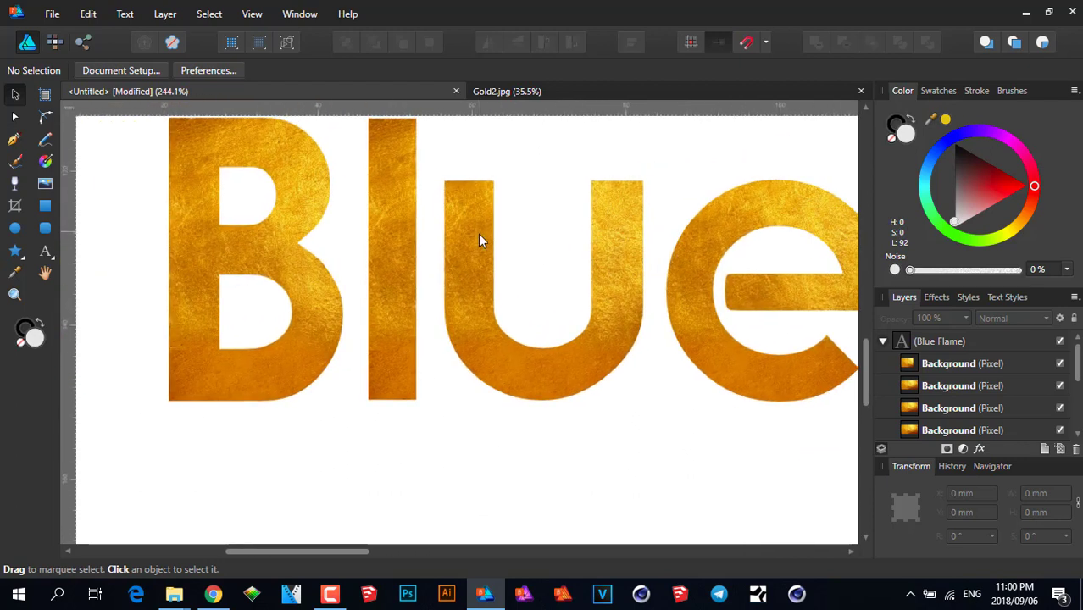
scroll(430, 298, up, 2)
scroll(430, 298, right, 2)
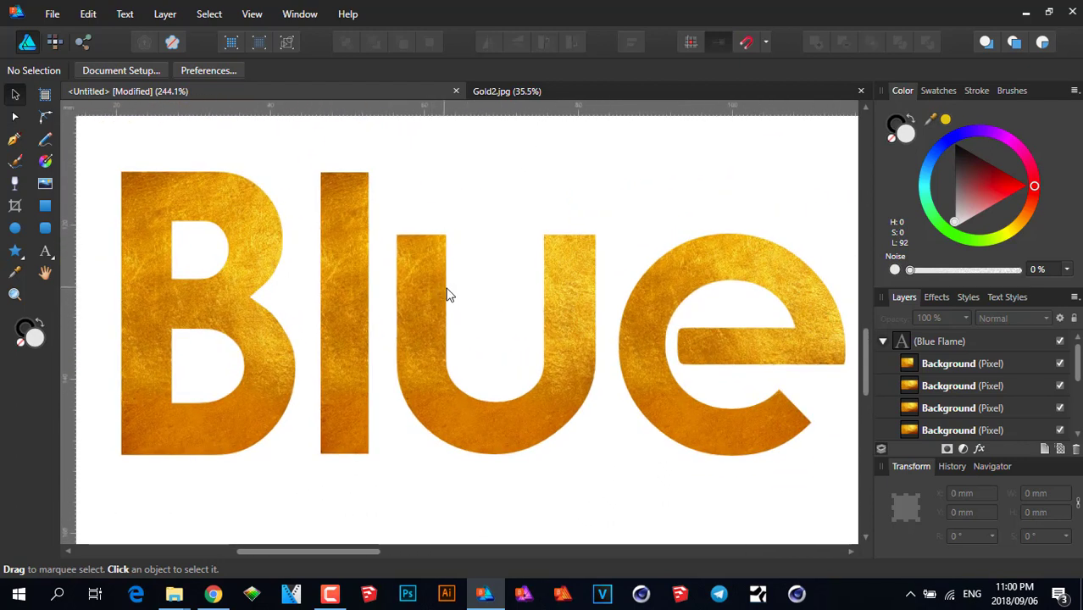
scroll(712, 327, down, 1)
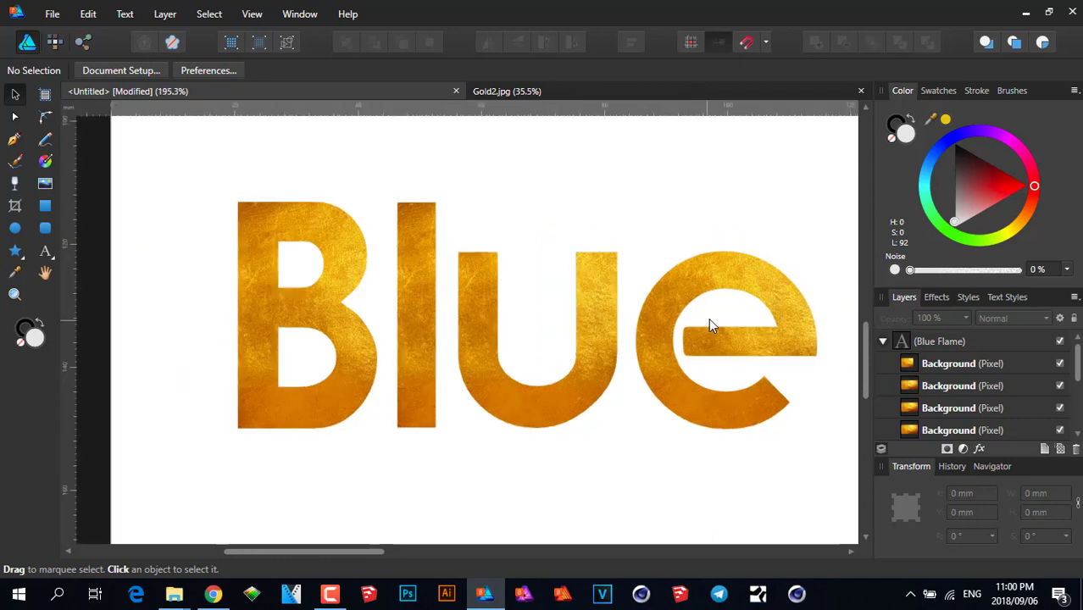
scroll(573, 288, down, 1)
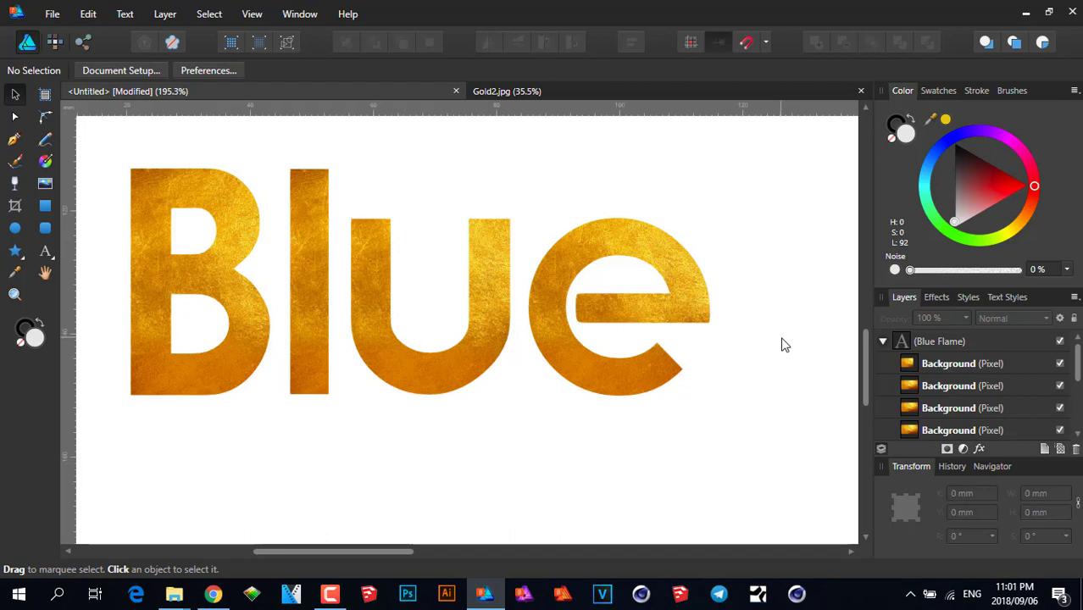
Add an Inner Shadow layer effect to the gold "Blue Flame" text and check it along all the letters.
click(954, 343)
click(979, 449)
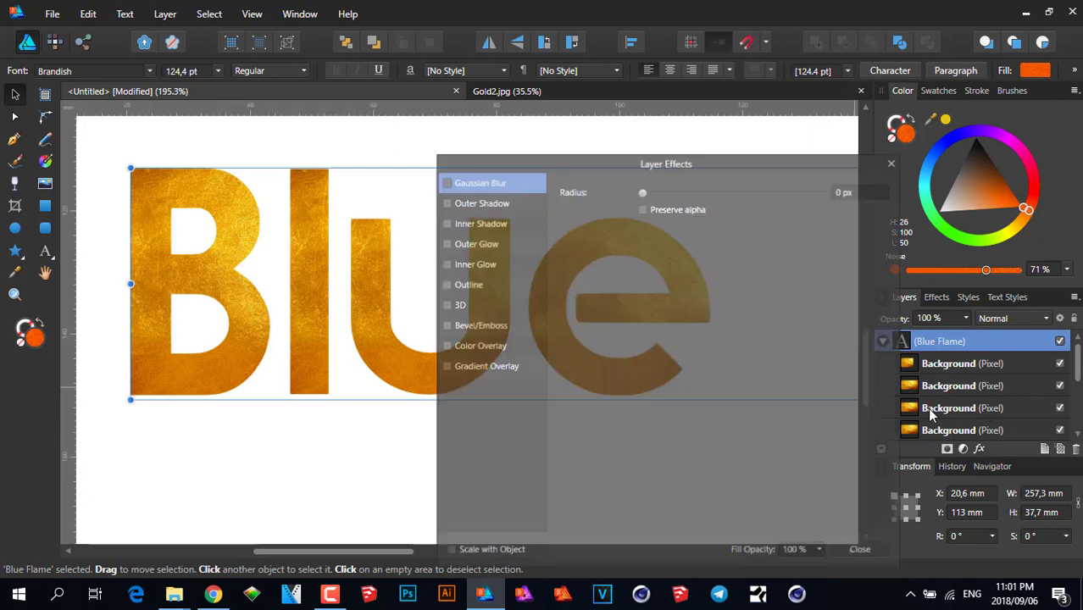
click(444, 222)
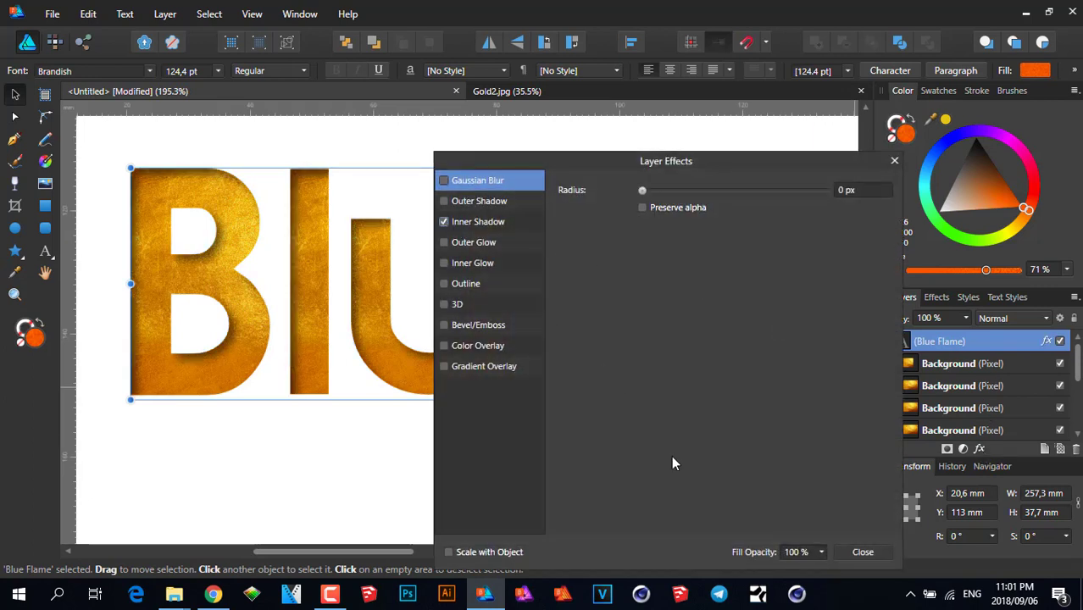
click(861, 553)
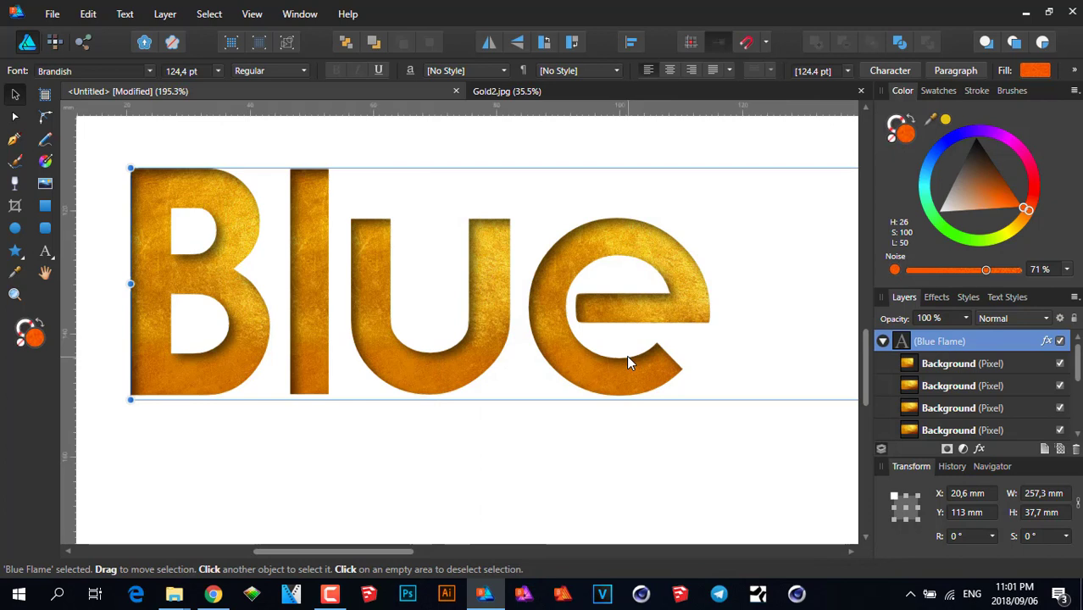
scroll(626, 355, down, 1)
scroll(254, 326, right, 3)
scroll(495, 299, up, 3)
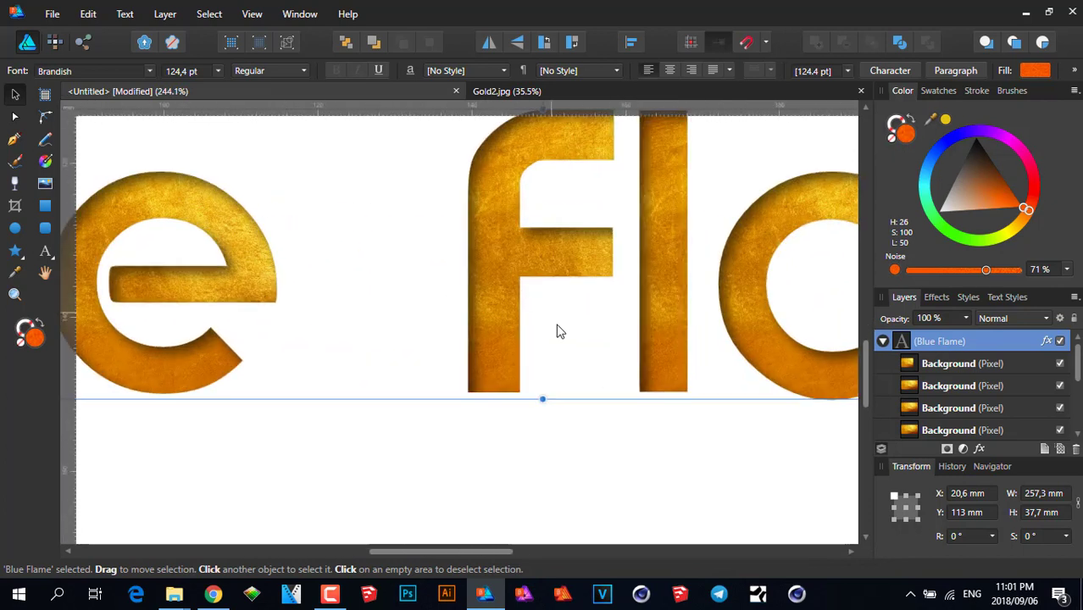
scroll(351, 375, right, 5)
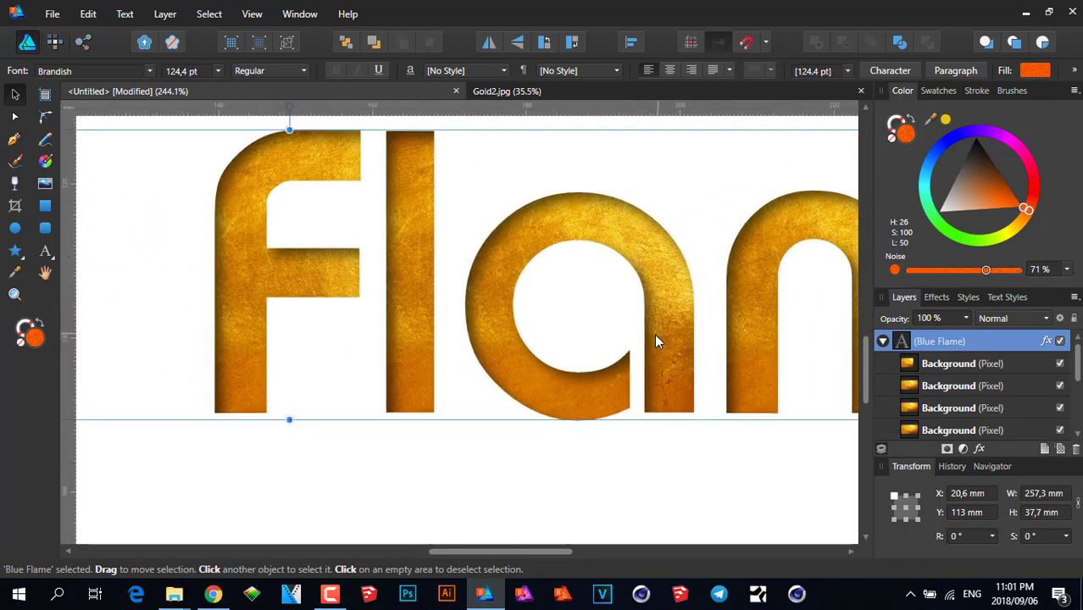
scroll(655, 342, right, 6)
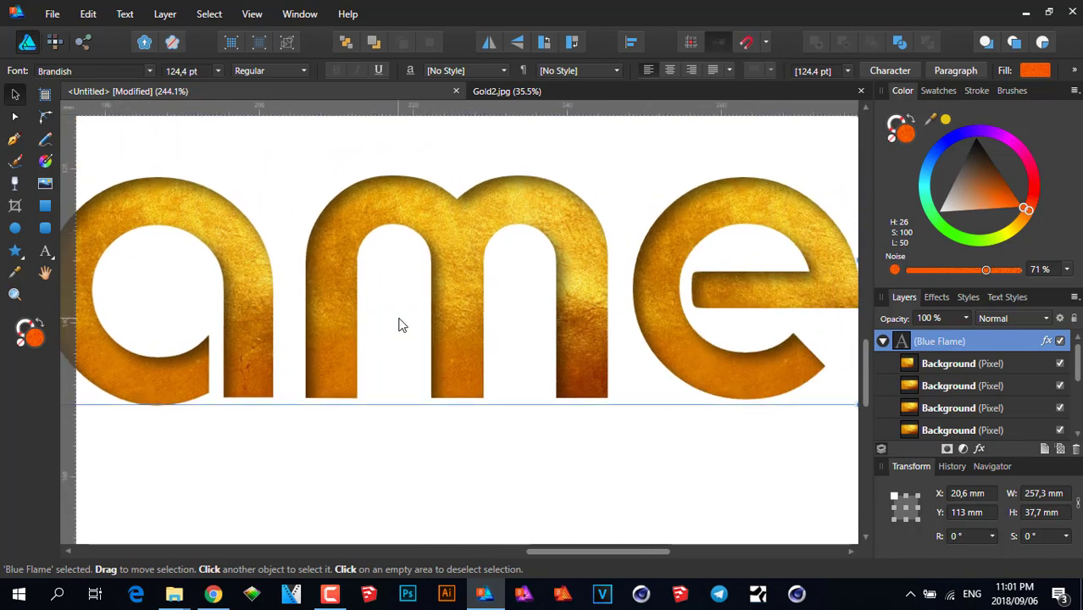
scroll(517, 317, down, 5)
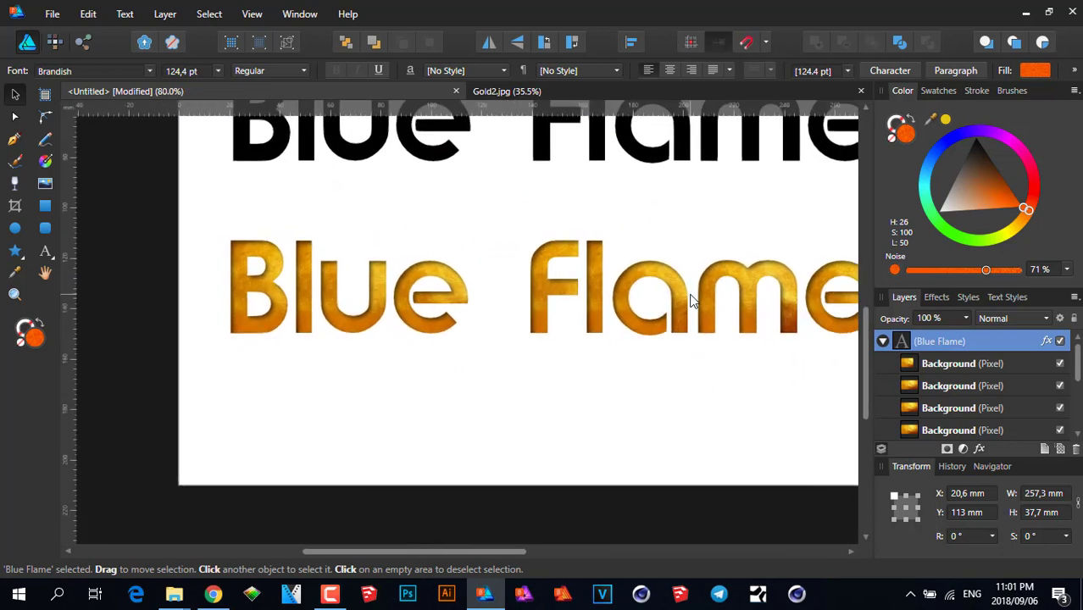
Collapse the gold text's layer, move the text to about X 2.6 mm, Y 102.7 mm and enlarge it proportionally to about 287.3 × 42.1 mm.
click(882, 342)
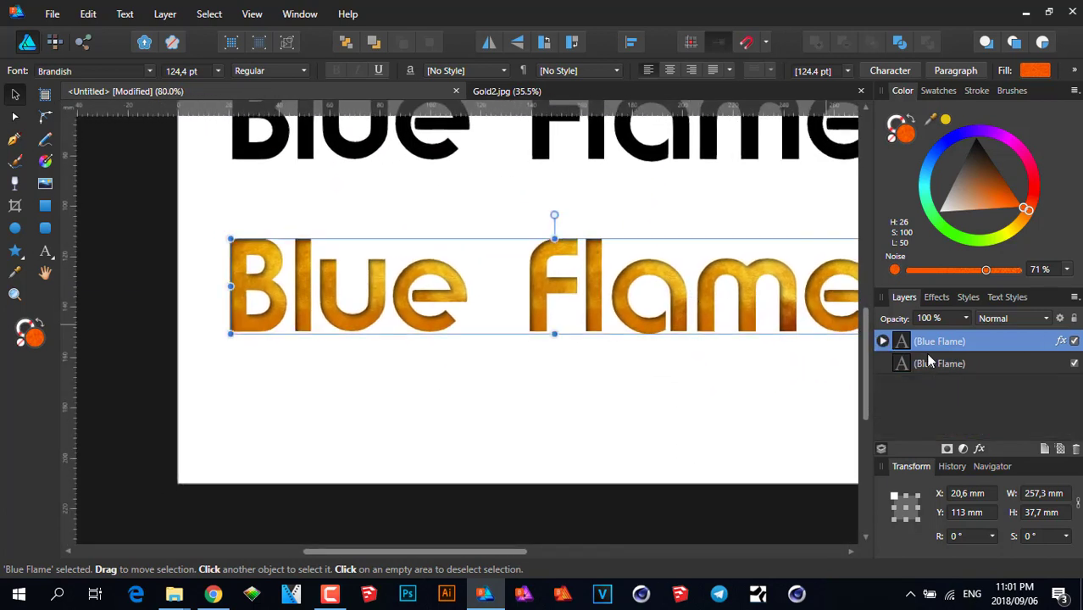
click(928, 363)
click(932, 342)
mouse_move(419, 279)
mouse_down()
mouse_move(375, 380)
mouse_move(407, 284)
mouse_move(420, 286)
mouse_up()
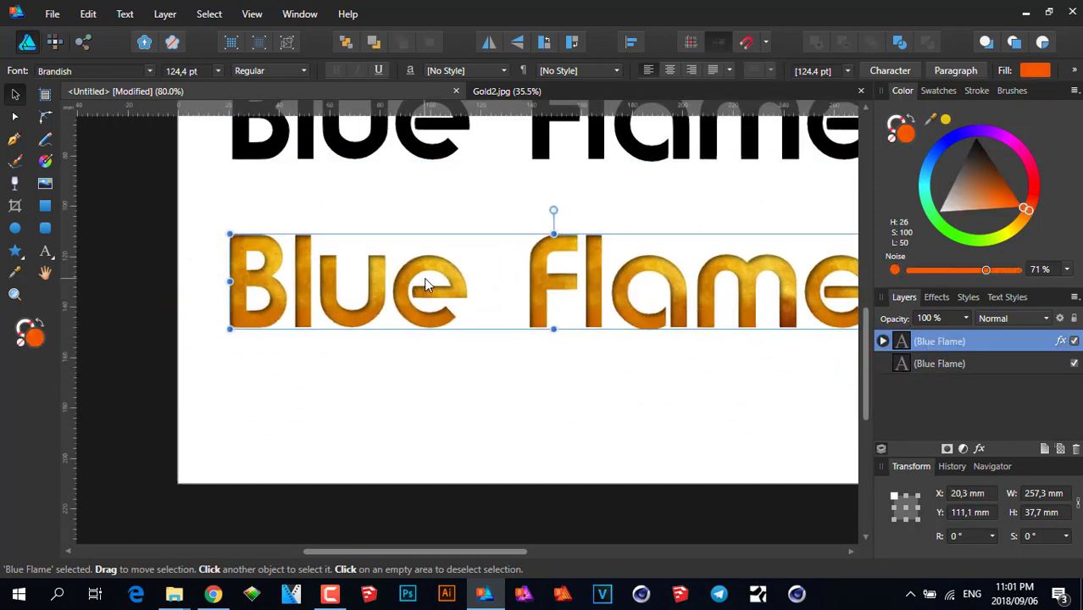
scroll(439, 271, down, 2)
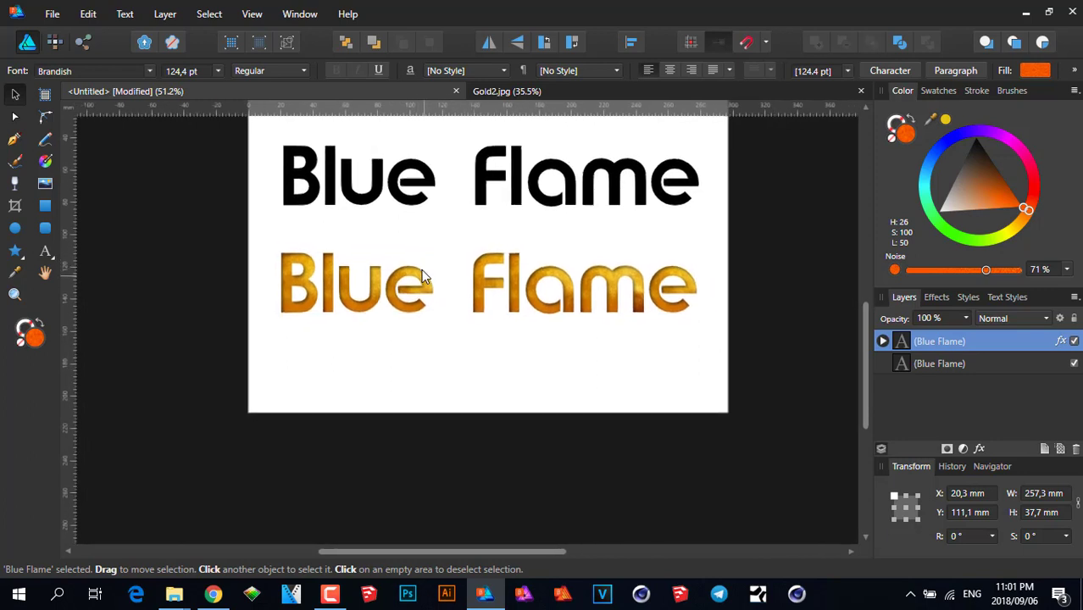
drag(360, 293, 331, 271)
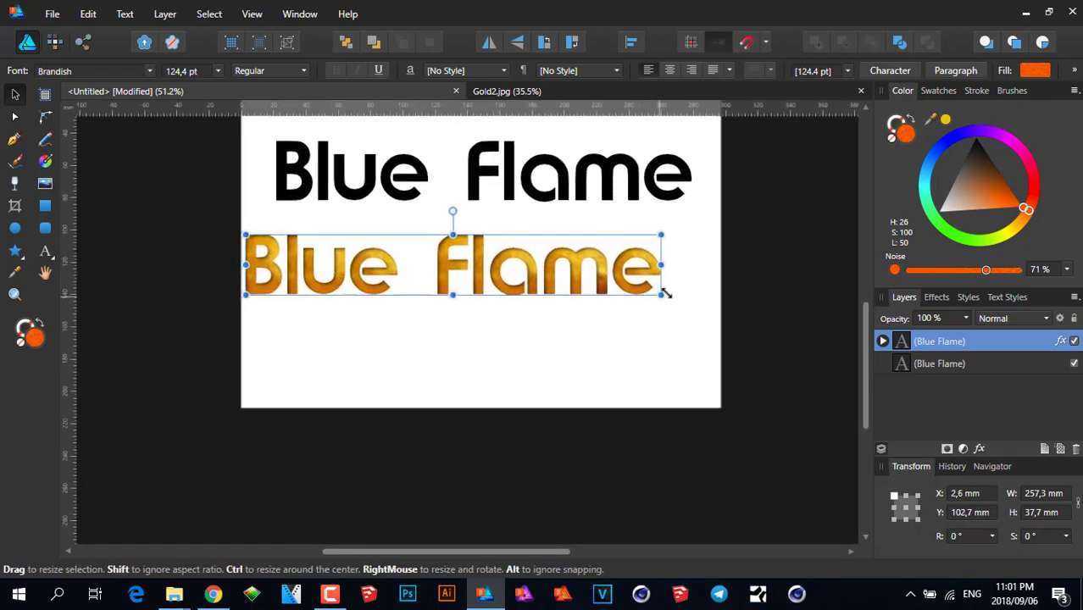
drag(663, 298, 709, 313)
Examine the enlarged lettering's gold texture and inner shadow up close, especially on the "m" of "Flame".
scroll(574, 298, up, 2)
scroll(574, 297, up, 1)
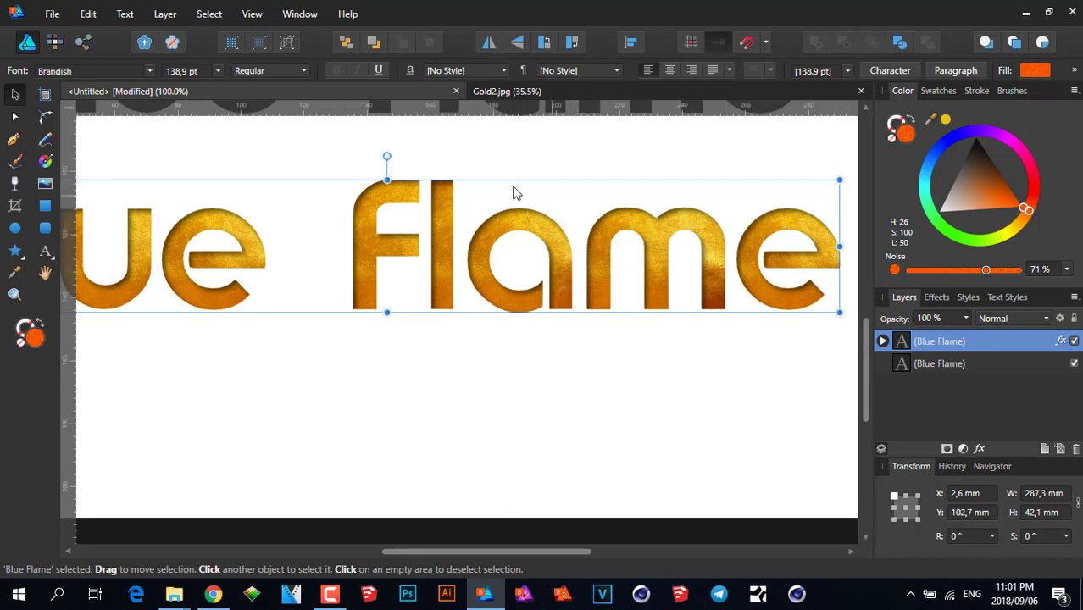
scroll(684, 249, up, 4)
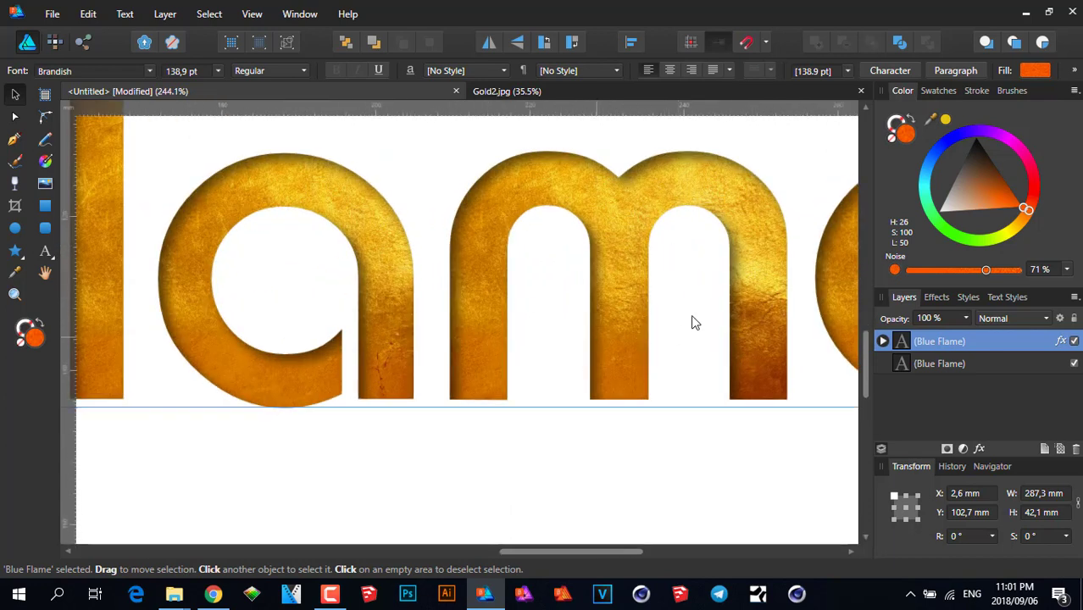
scroll(708, 219, up, 4)
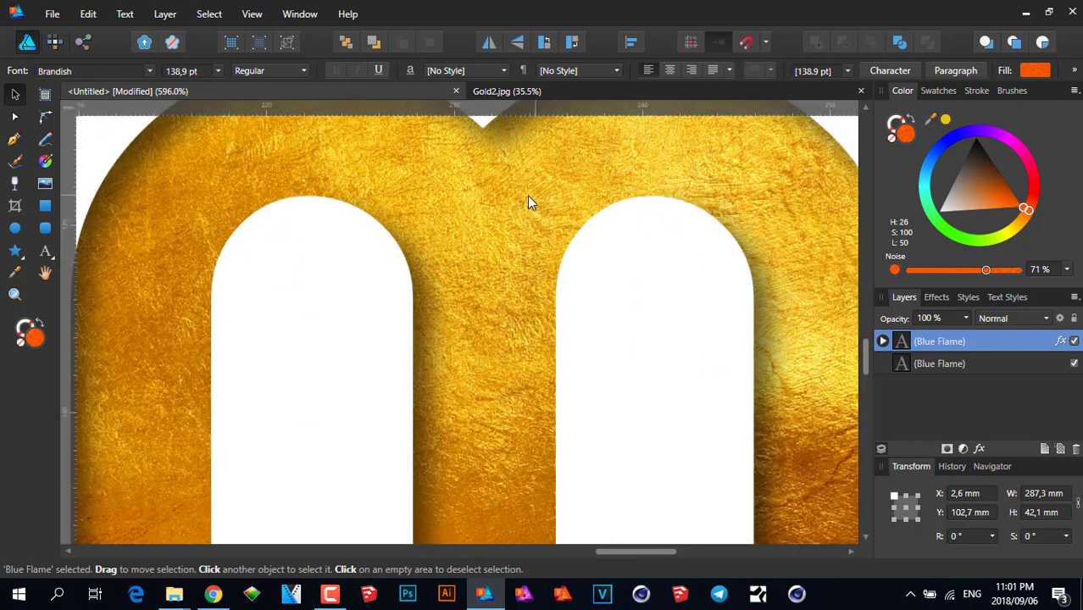
scroll(487, 201, down, 2)
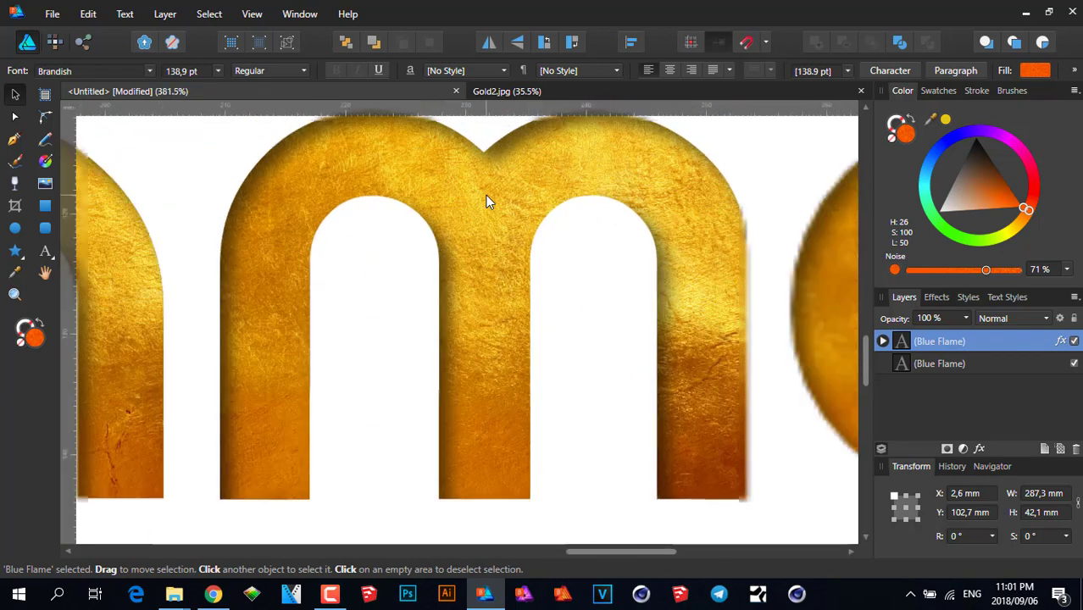
scroll(486, 202, down, 6)
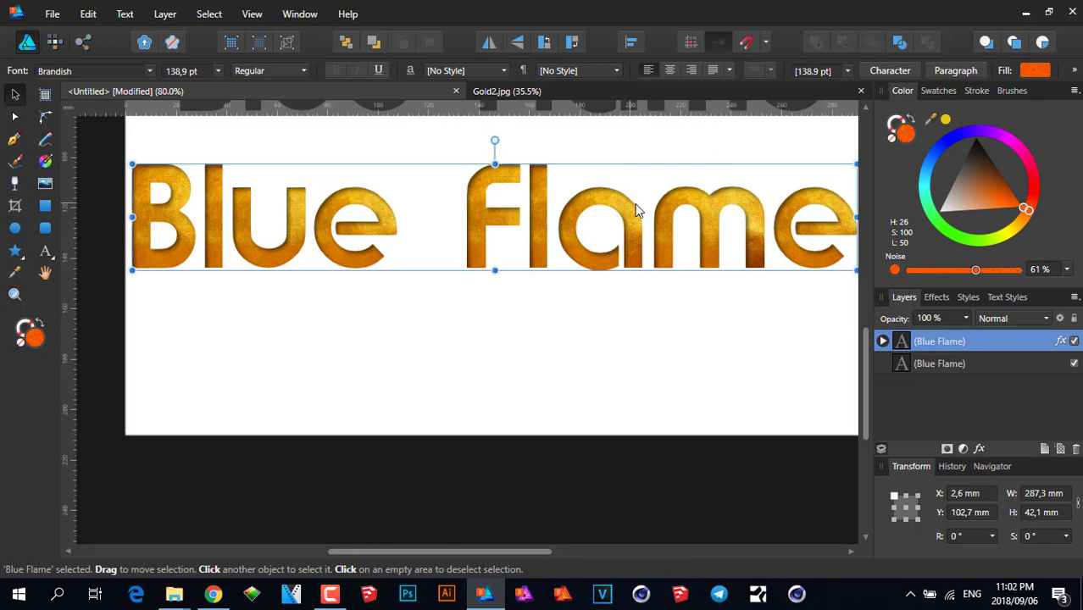
Reposition the enlarged gold text at about X 6 mm, Y 100.3 mm and inspect the "Fl" letters up close.
scroll(638, 210, down, 2)
drag(617, 263, 622, 258)
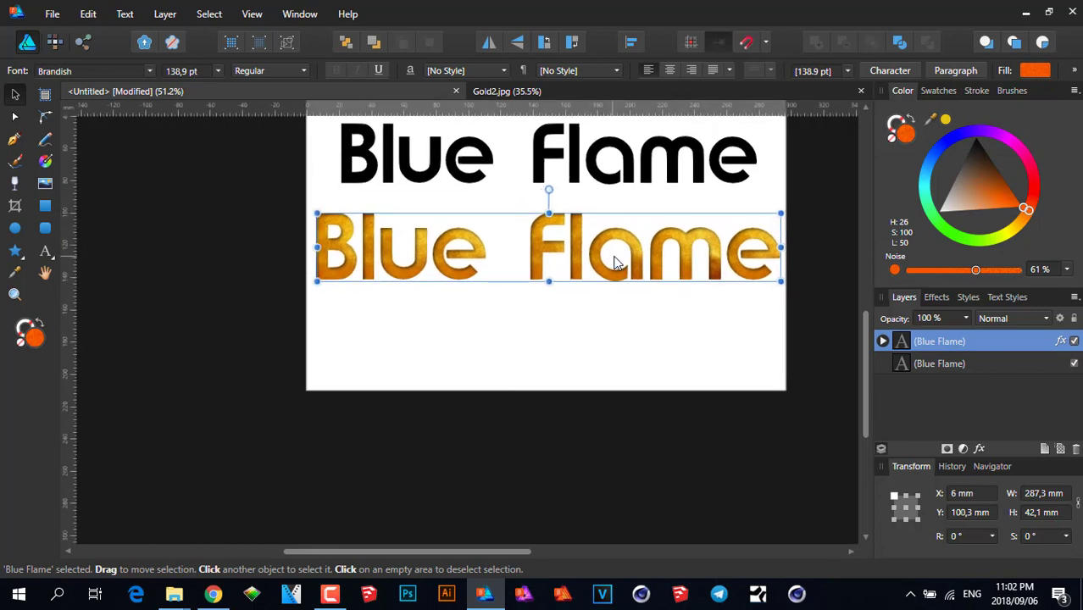
scroll(535, 249, up, 6)
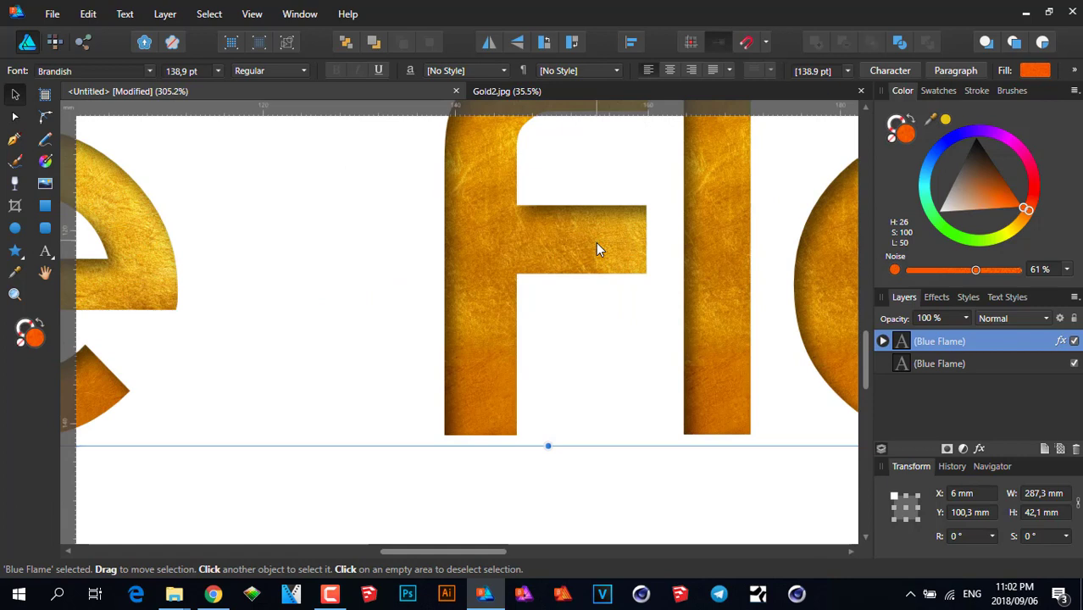
scroll(596, 243, down, 1)
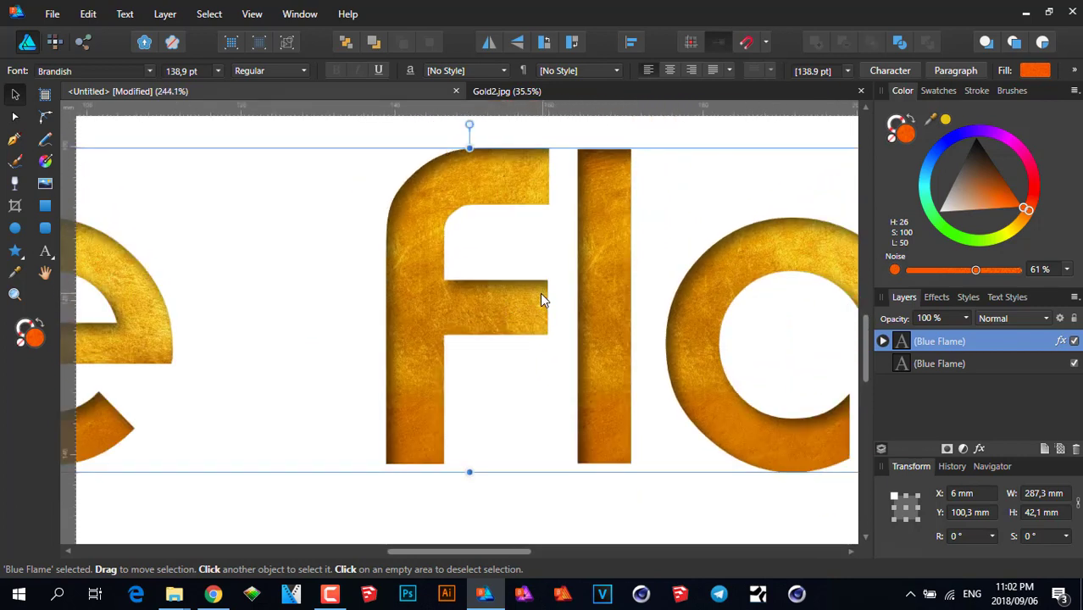
scroll(540, 292, up, 1)
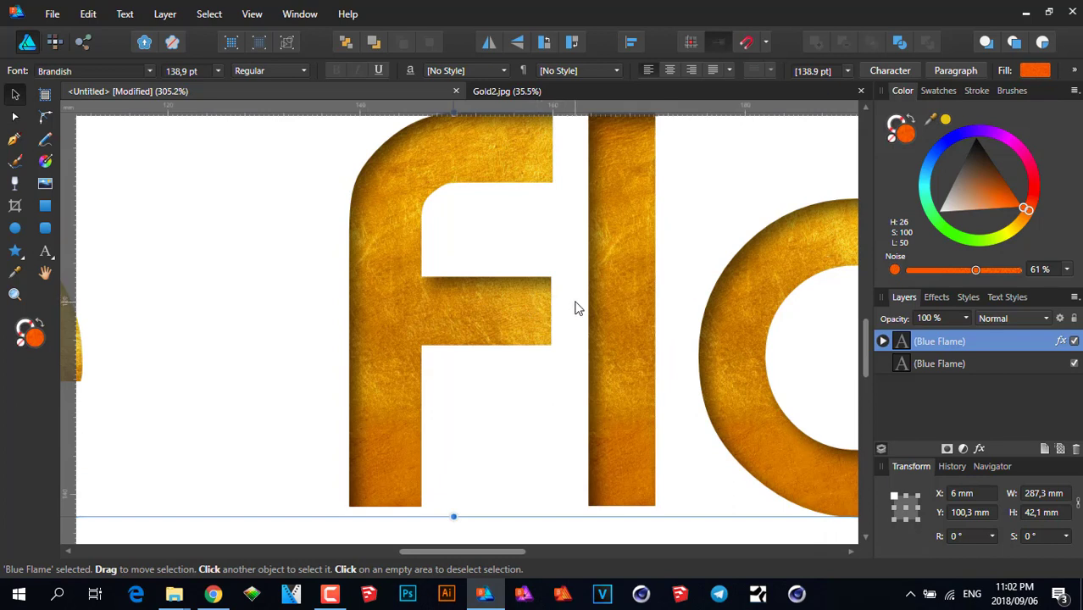
scroll(575, 308, down, 6)
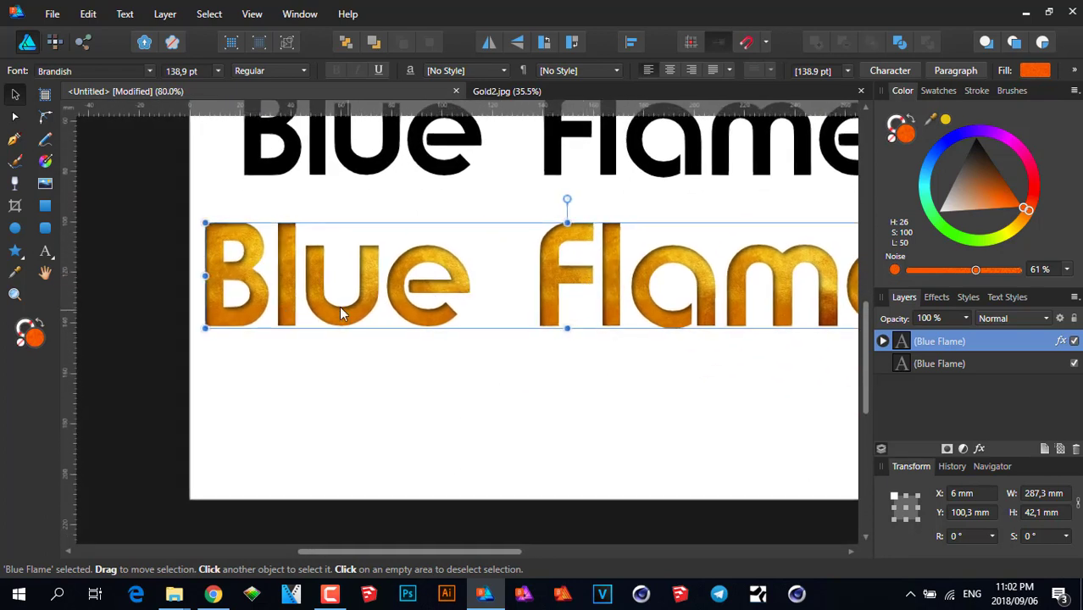
Draw a rectangle about 46.6 × 42.8 mm and a circle about 23.1 mm in diameter side by side below the gold "Blue".
click(46, 210)
drag(261, 355, 379, 461)
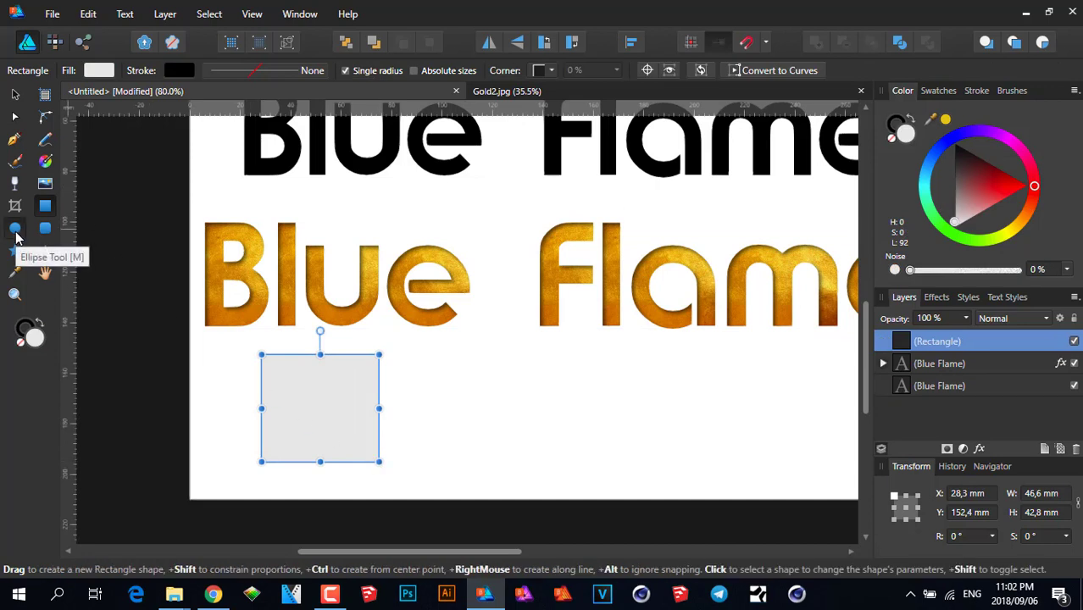
click(15, 232)
drag(480, 371, 476, 424)
click(15, 95)
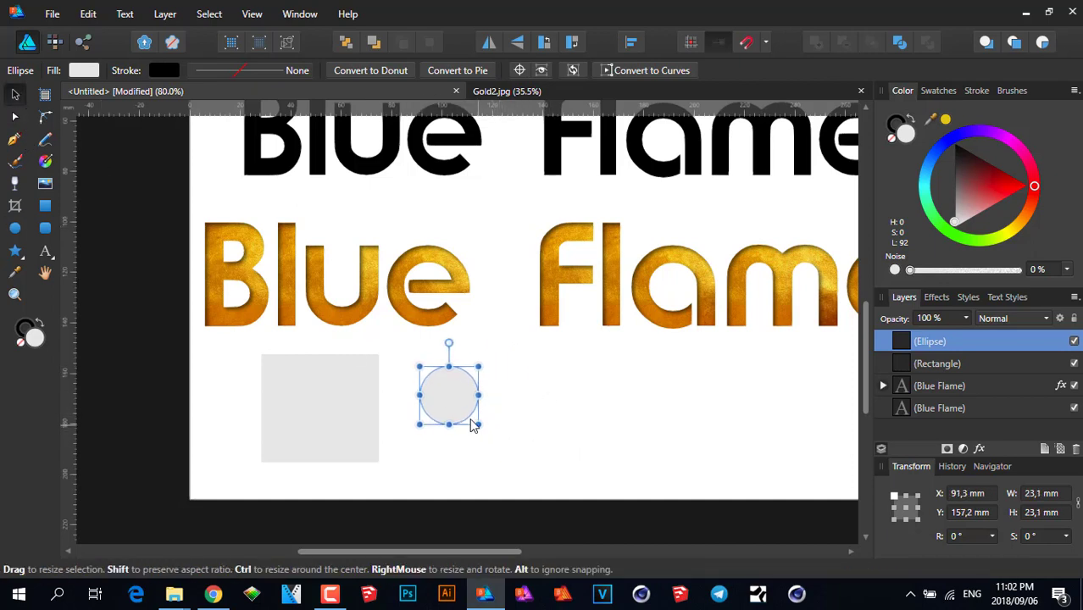
Move the circle beside the rectangle to about X 92.9 mm, Y 162.8 mm.
click(343, 384)
click(440, 395)
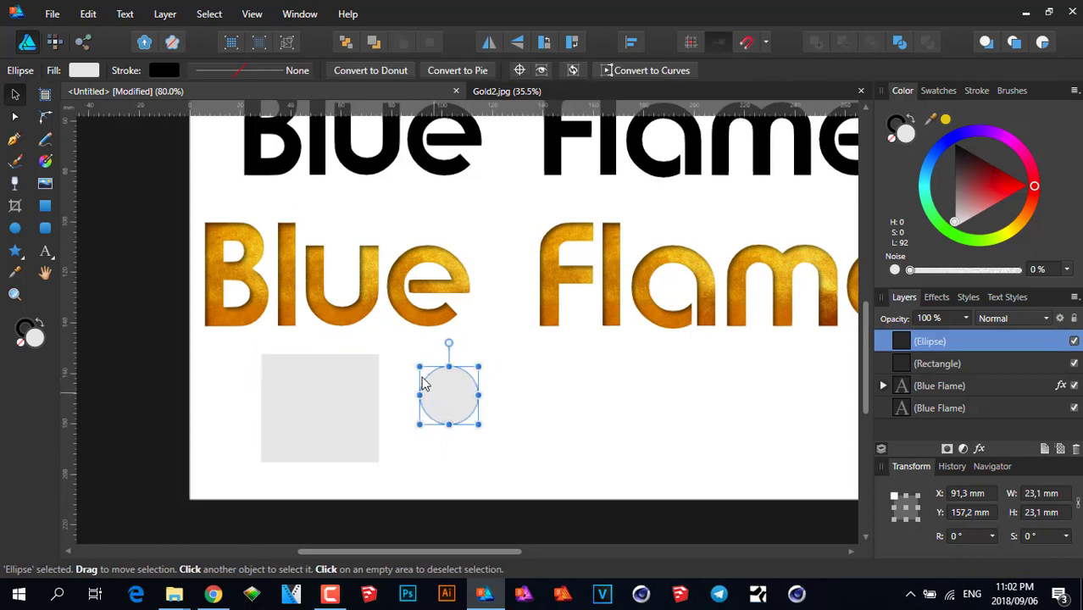
drag(440, 428, 463, 414)
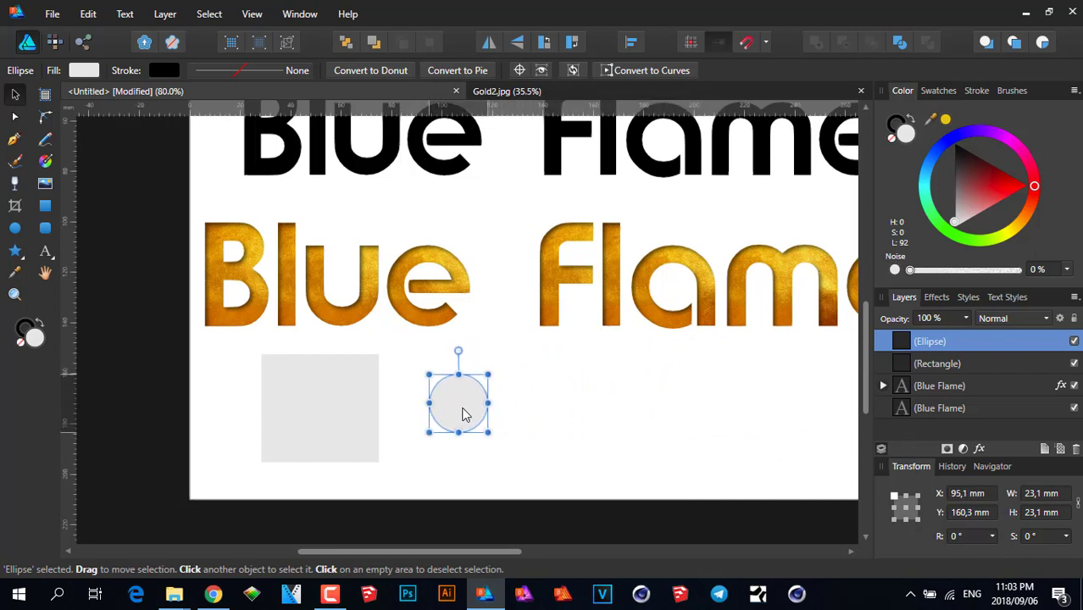
click(356, 410)
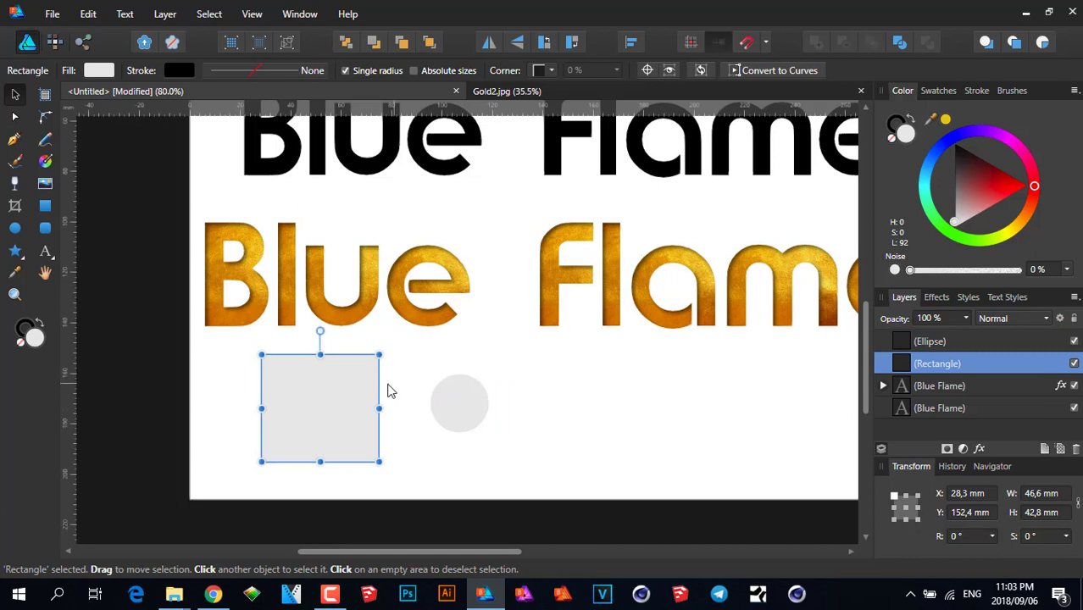
drag(447, 412, 439, 419)
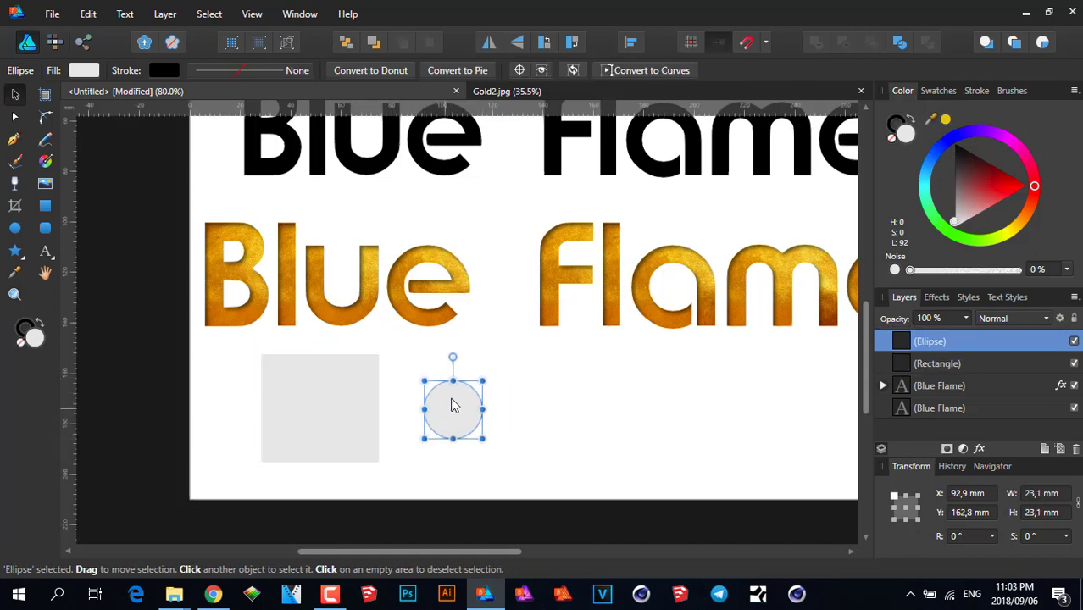
Paste the Gold2.jpg texture into the untitled document and clip it inside the rectangle, positioned at about X 25.8 mm, Y 148.6 mm.
click(554, 91)
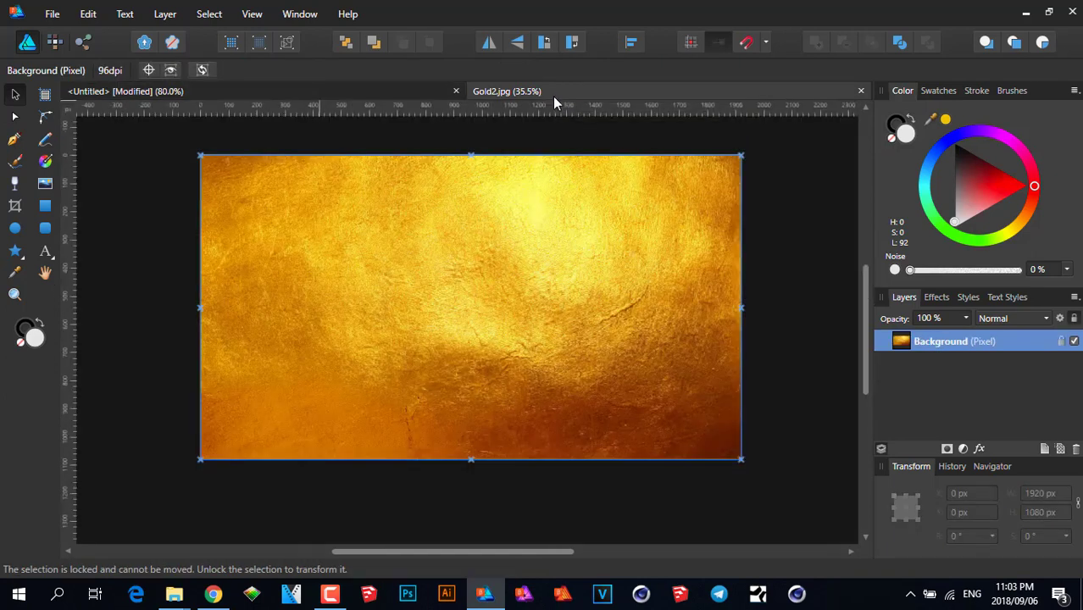
click(198, 89)
key(ctrl+v)
drag(309, 370, 600, 406)
click(348, 395)
drag(903, 364, 922, 400)
drag(726, 421, 566, 468)
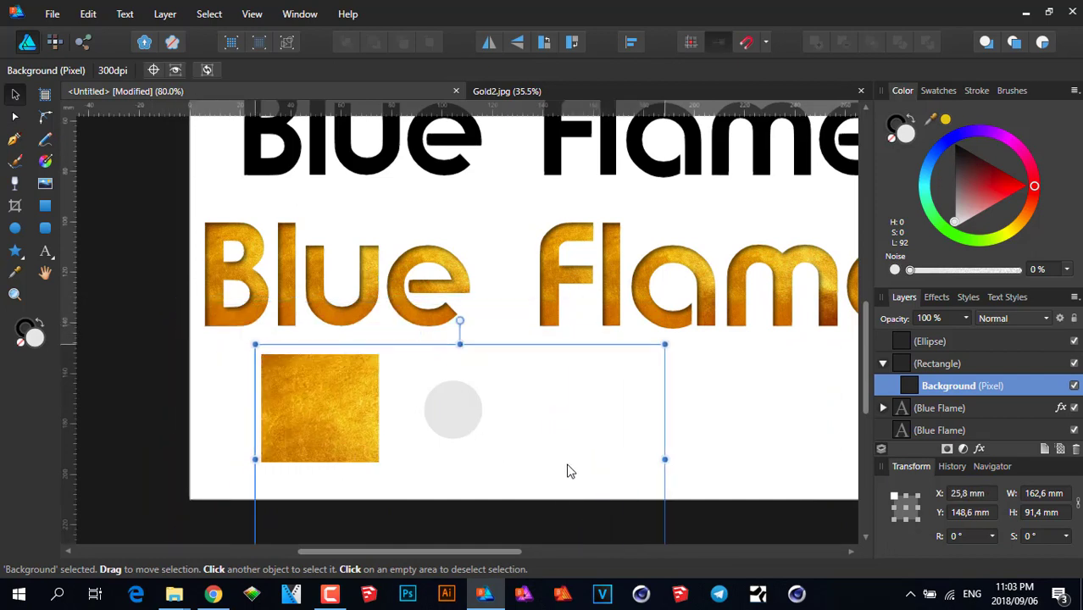
Scale the rectangle's clipped gold texture down to about 81.2 × 45.7 mm so it still covers the rectangle.
scroll(556, 443, down, 2)
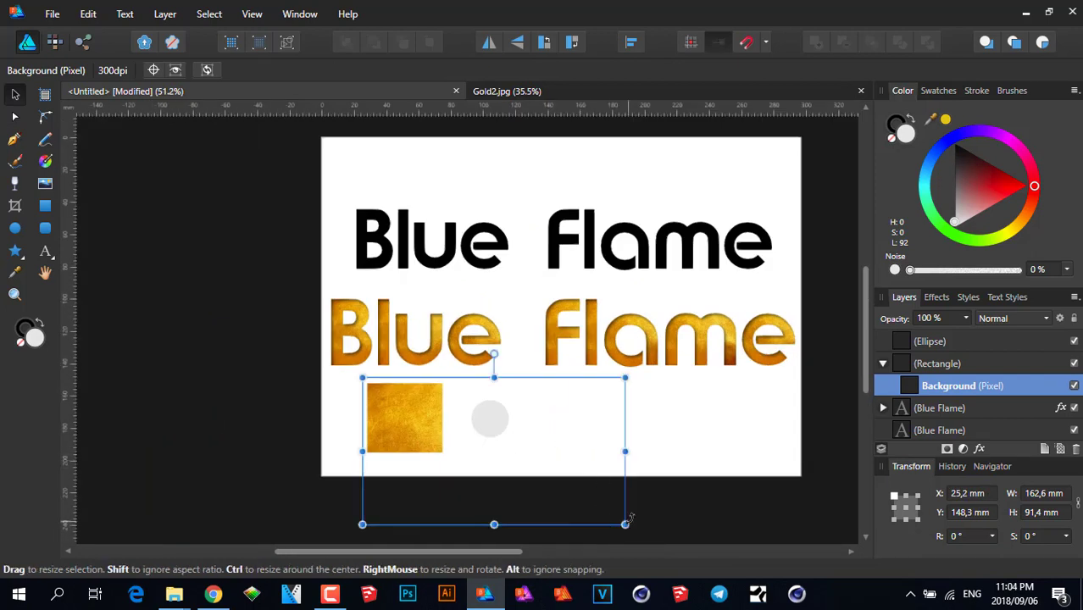
drag(624, 523, 490, 464)
scroll(391, 428, up, 2)
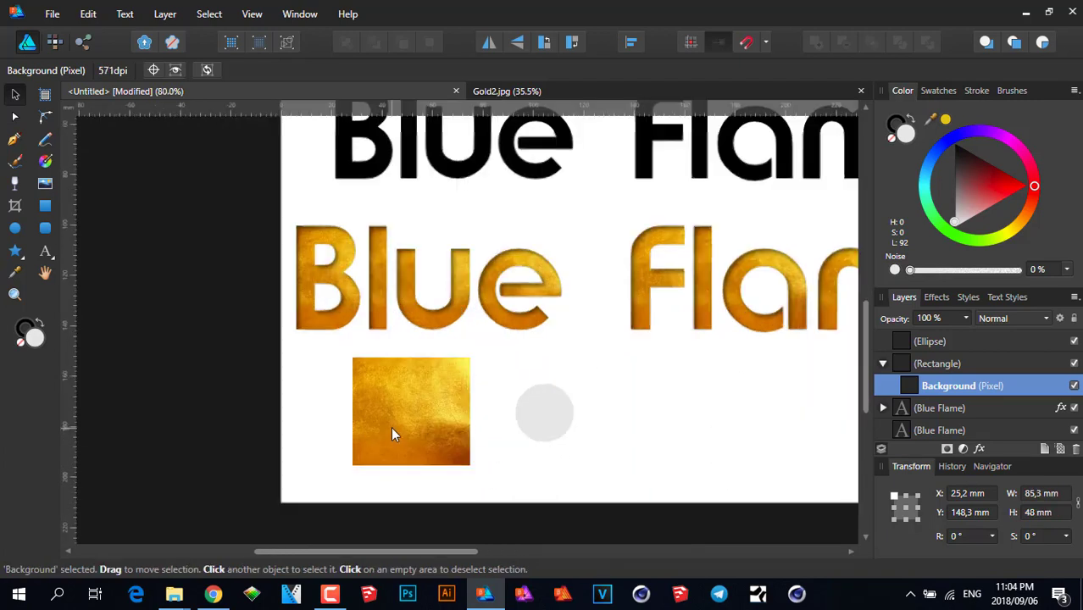
drag(346, 349, 348, 357)
Duplicate the rectangle's gold texture, place the copy over the circle at about X 92.8 mm, Y 150.2 mm, and clip it inside the circle.
drag(424, 410, 688, 418)
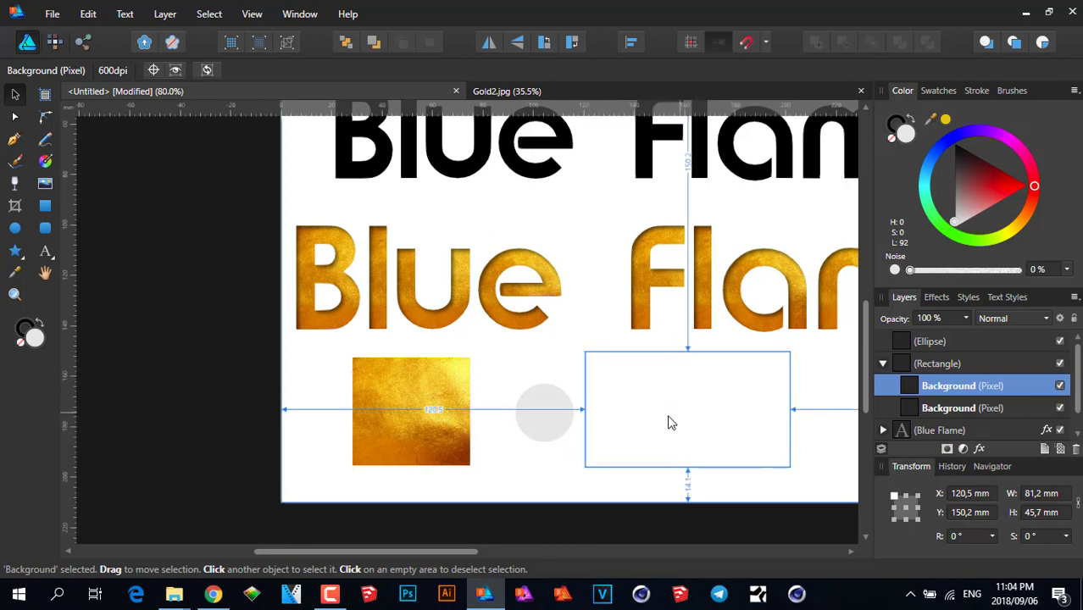
click(549, 408)
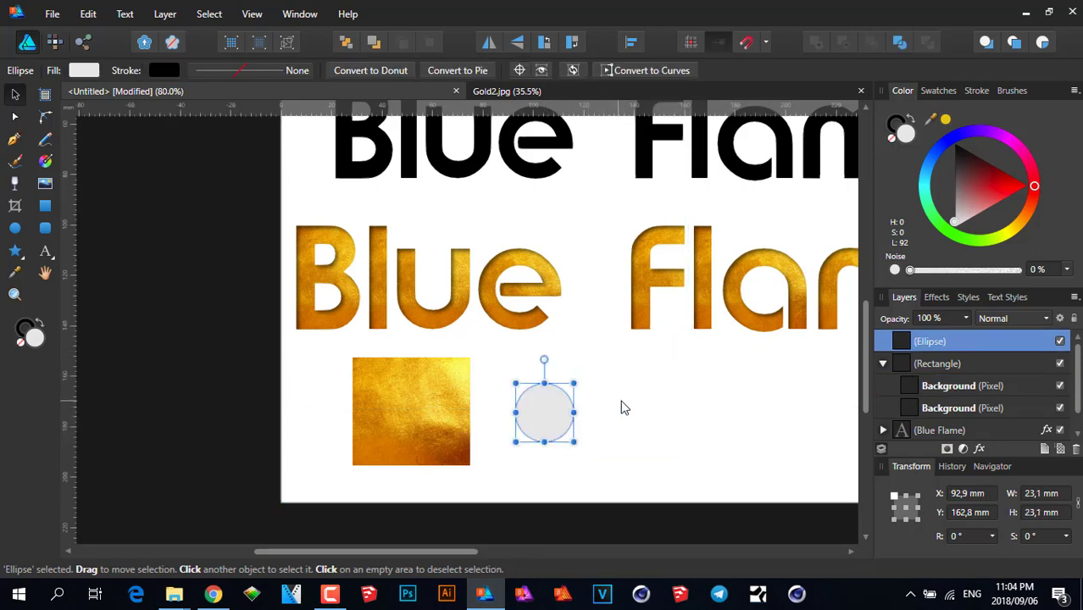
click(681, 411)
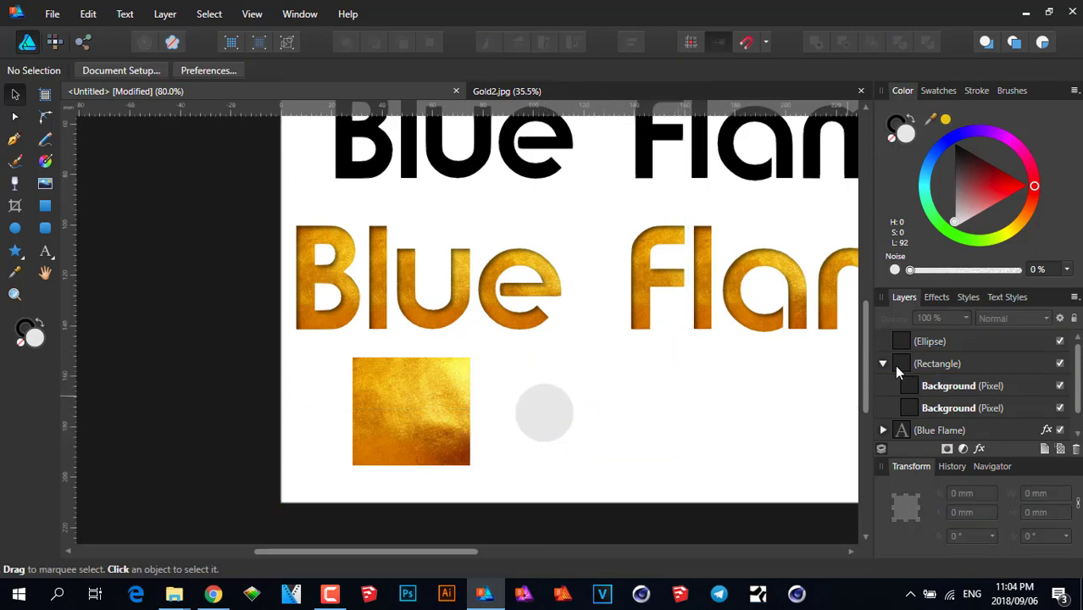
click(932, 386)
drag(642, 387, 643, 392)
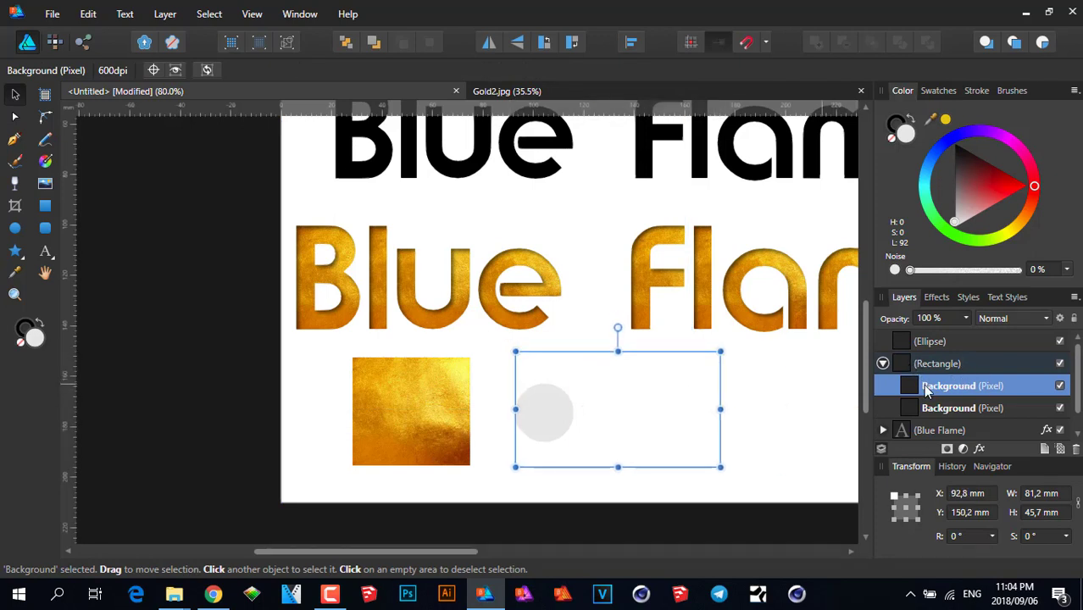
drag(910, 387, 911, 365)
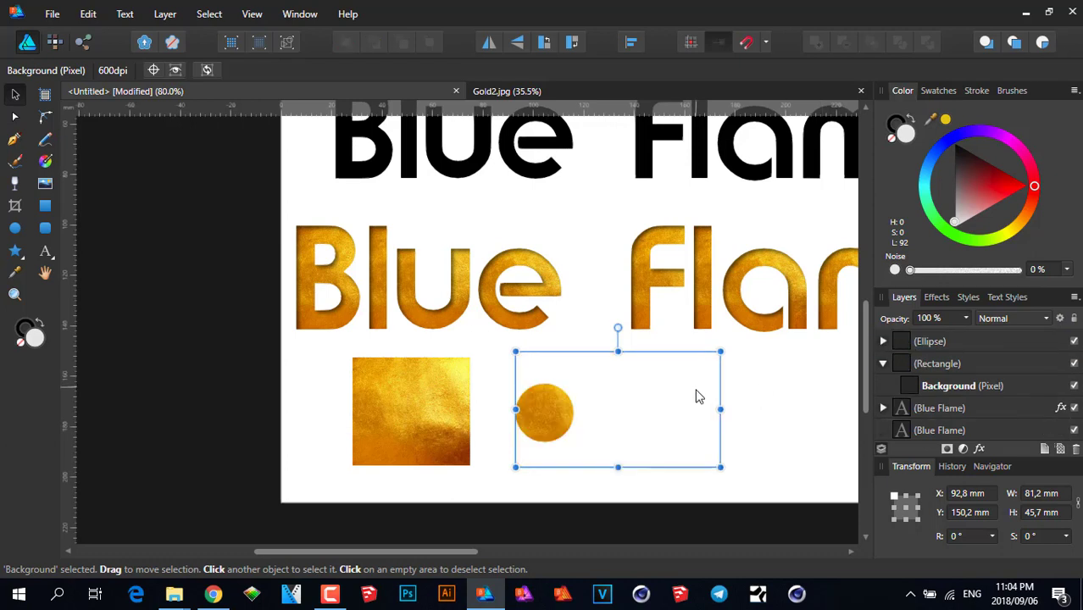
Reposition the gold texture inside the circle to about X 84 mm, Y 151.2 mm.
drag(701, 397, 683, 401)
scroll(677, 399, up, 5)
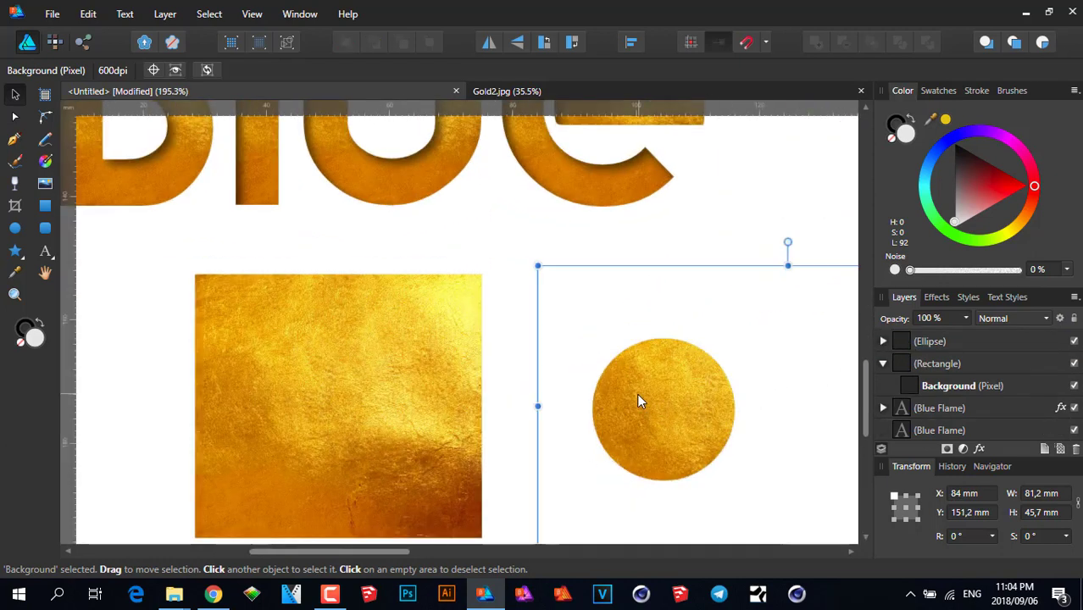
scroll(599, 329, down, 3)
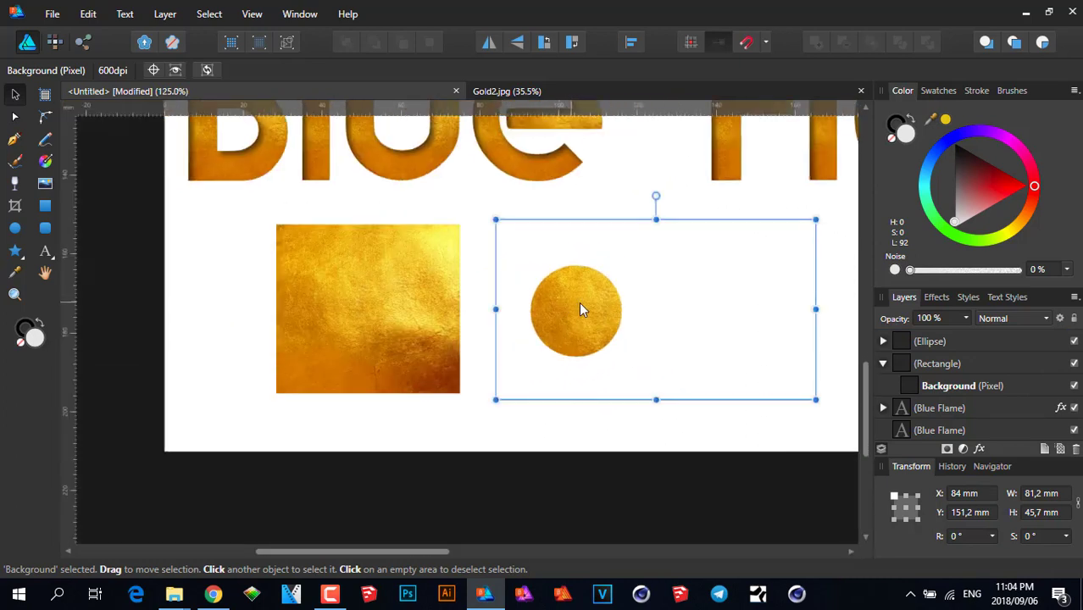
Try scaling the circle's gold texture down to about 44.3 × 24.9 mm at X 85.8 mm, Y 162.7 mm.
drag(815, 399, 678, 362)
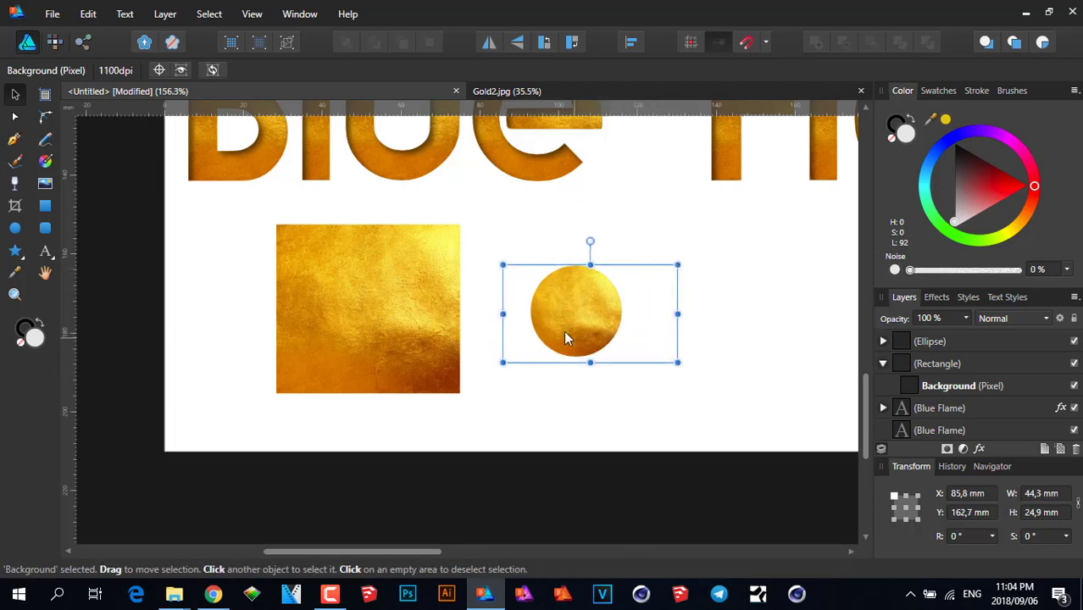
scroll(569, 327, up, 4)
scroll(560, 333, down, 2)
drag(613, 349, 711, 350)
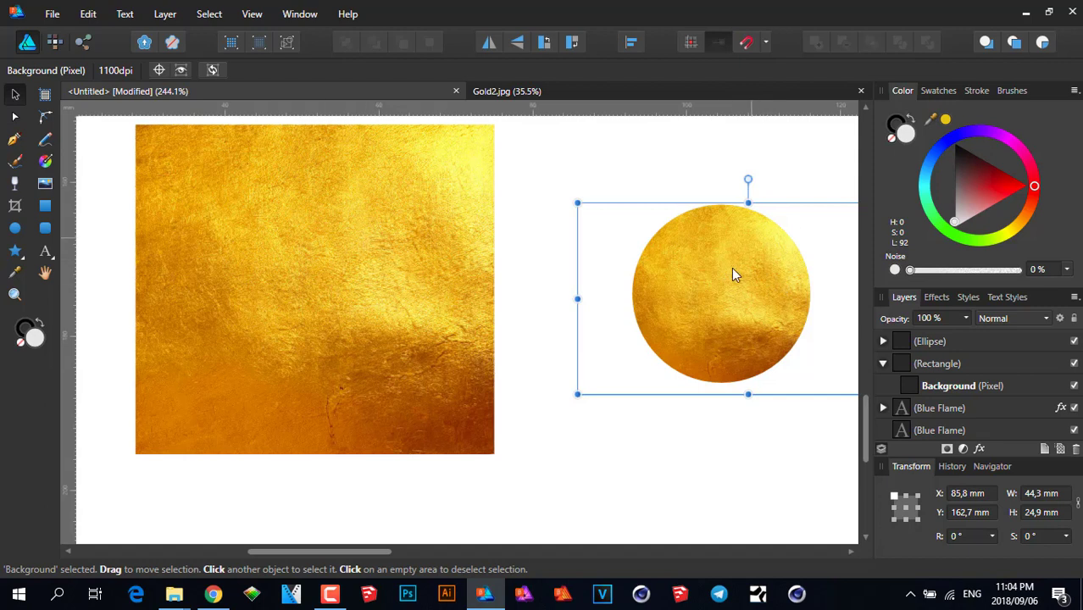
scroll(727, 305, down, 5)
drag(766, 321, 779, 326)
scroll(737, 305, up, 5)
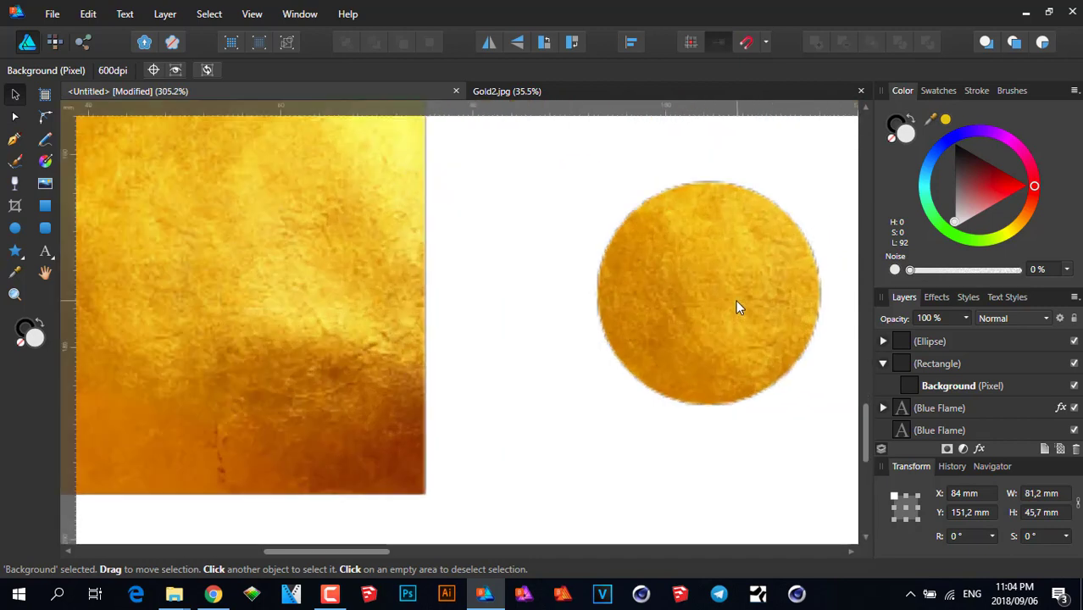
Move the gold-filled circle slightly closer to the gold rectangle.
click(479, 321)
scroll(610, 315, down, 1)
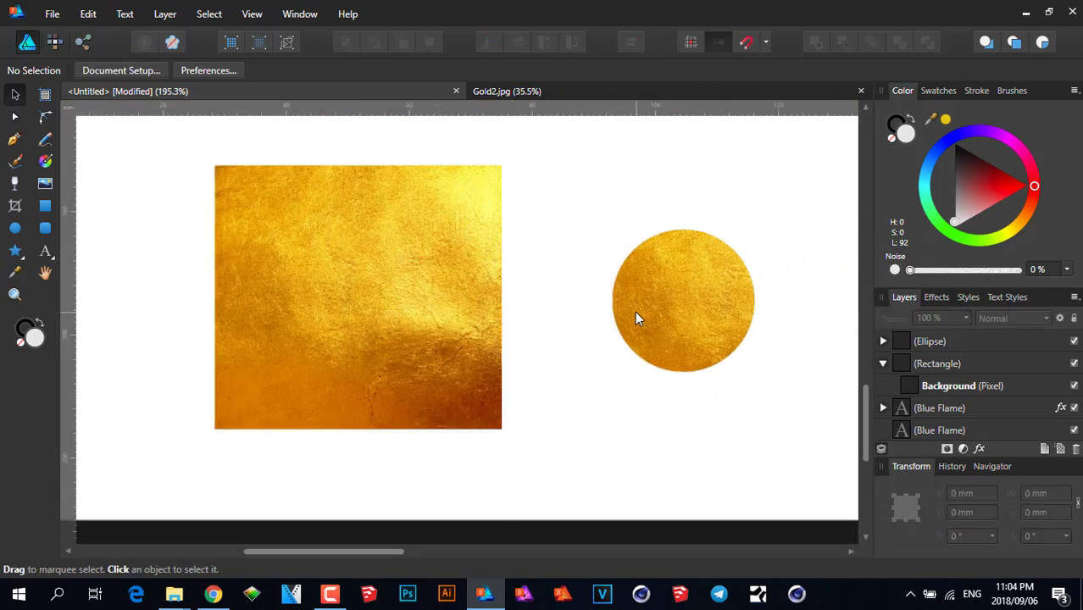
scroll(706, 304, up, 1)
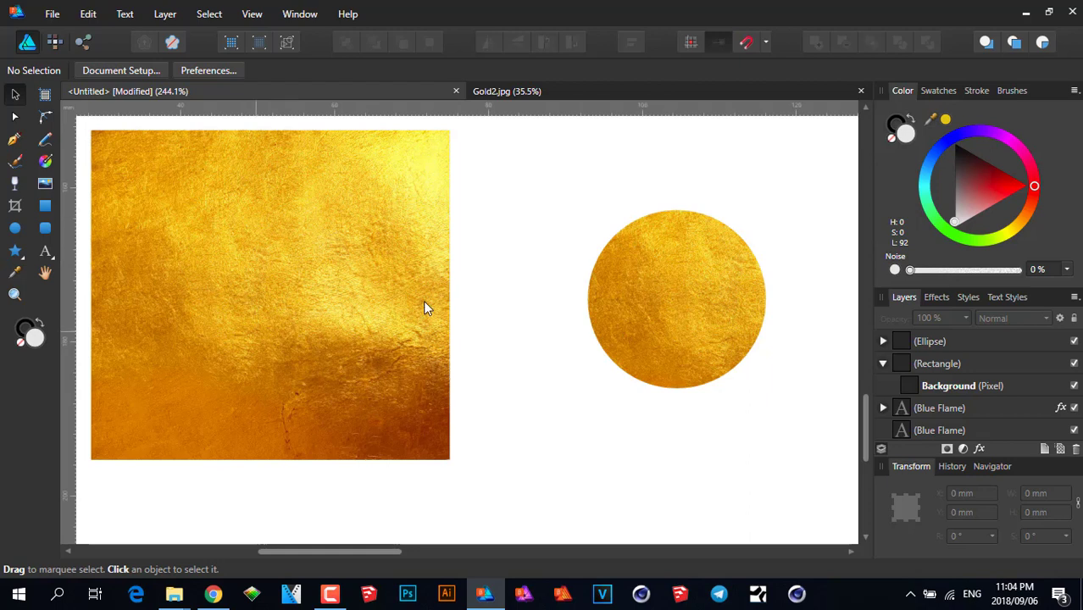
scroll(760, 299, down, 1)
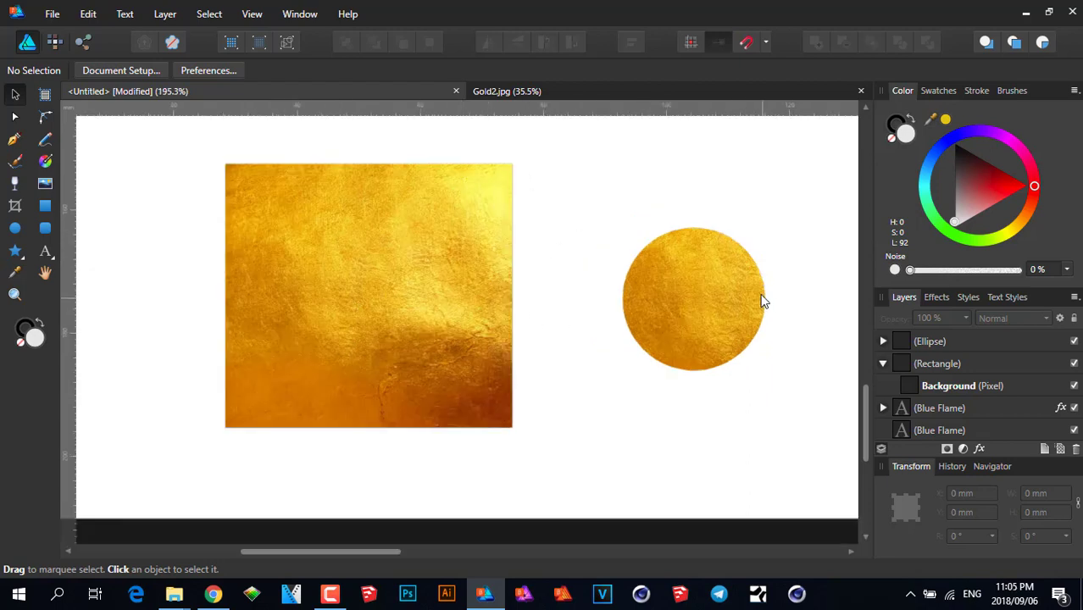
click(726, 283)
drag(643, 289, 619, 295)
Draw a white ellipse about 4.9 × 15.6 mm on the circle's upper-left area, rotated about -59.6°.
click(14, 228)
drag(602, 221, 663, 316)
mouse_move(949, 203)
mouse_down()
mouse_move(971, 208)
mouse_move(954, 225)
mouse_up()
click(15, 95)
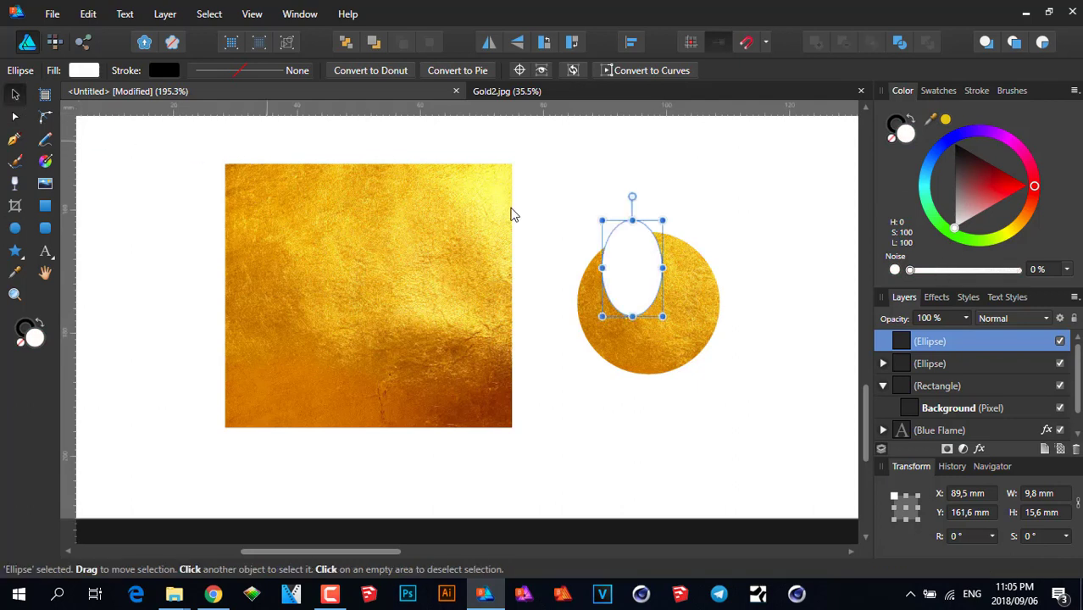
drag(631, 197, 698, 230)
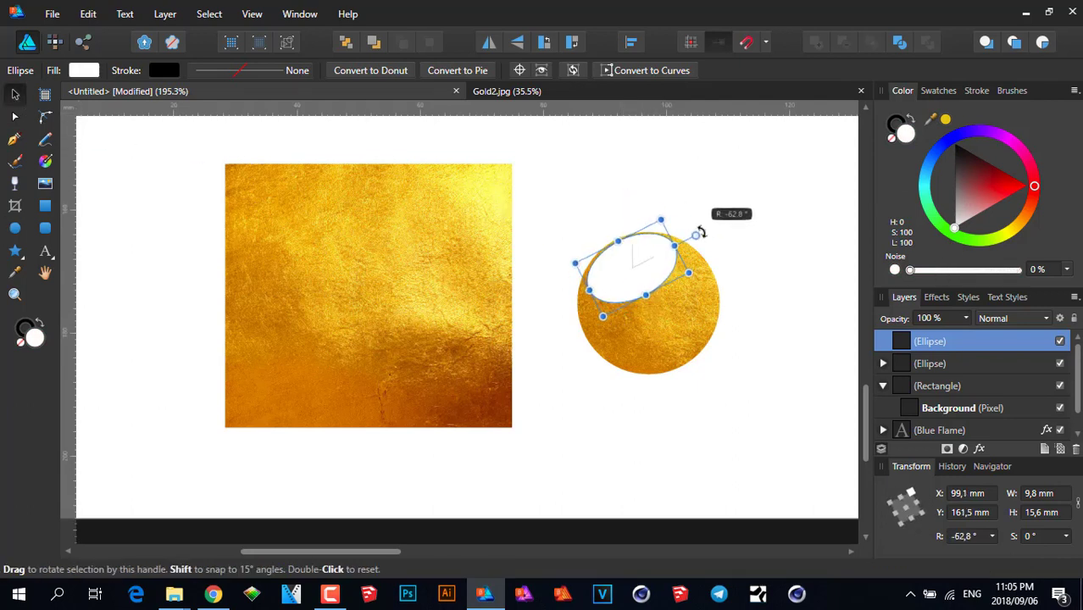
drag(649, 288, 631, 264)
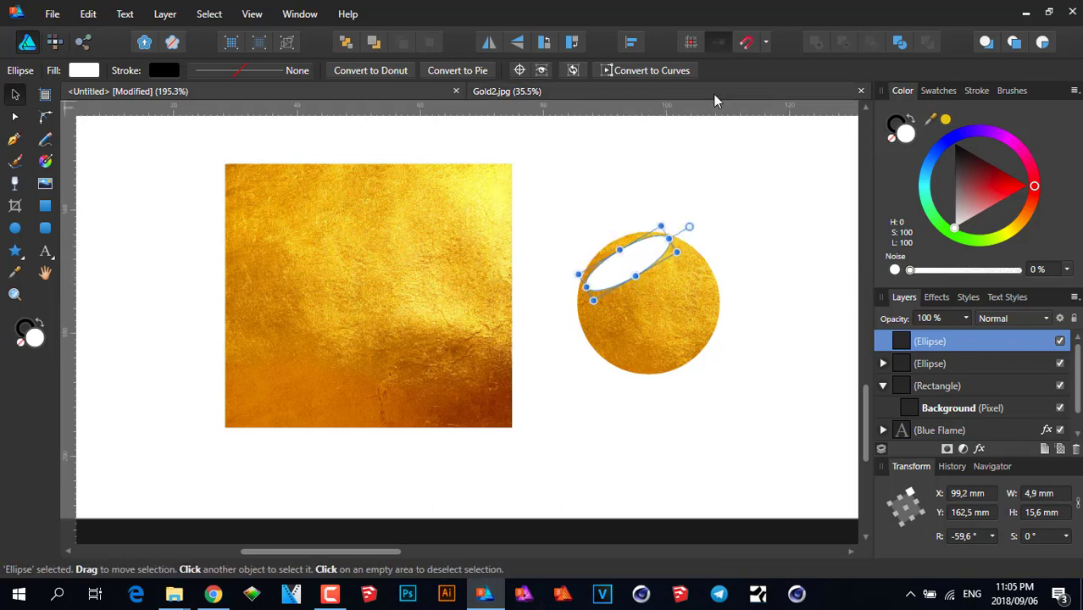
Convert the white ellipse to curves and resize it to about 5.9 × 13.4 mm.
click(652, 70)
drag(619, 244, 662, 239)
drag(583, 286, 590, 282)
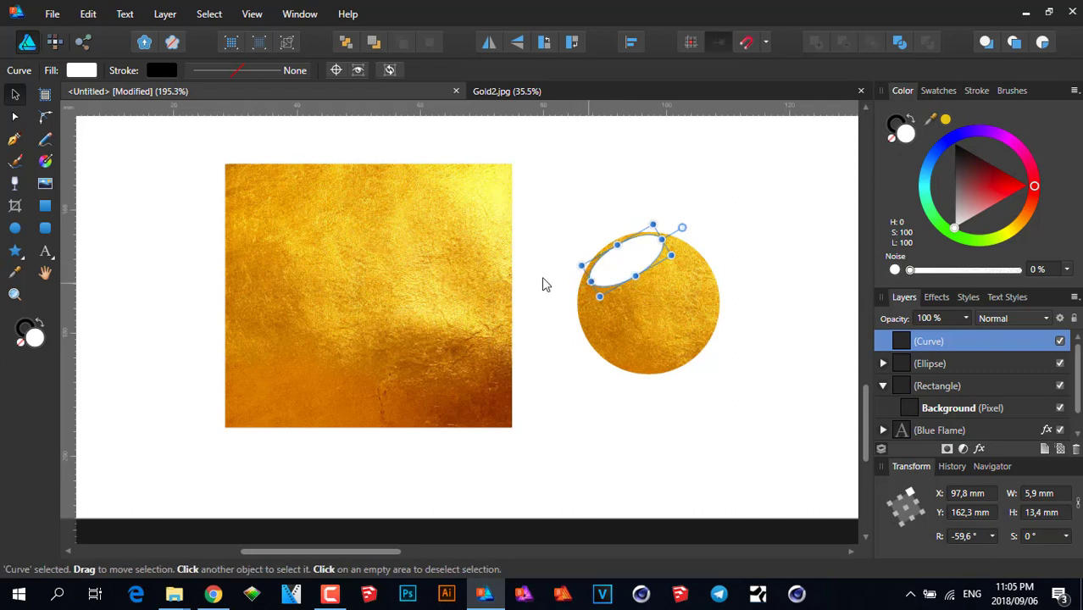
Apply a linear transparency gradient across the white highlight so it fades diagonally into the gold circle.
click(15, 187)
drag(637, 264, 611, 244)
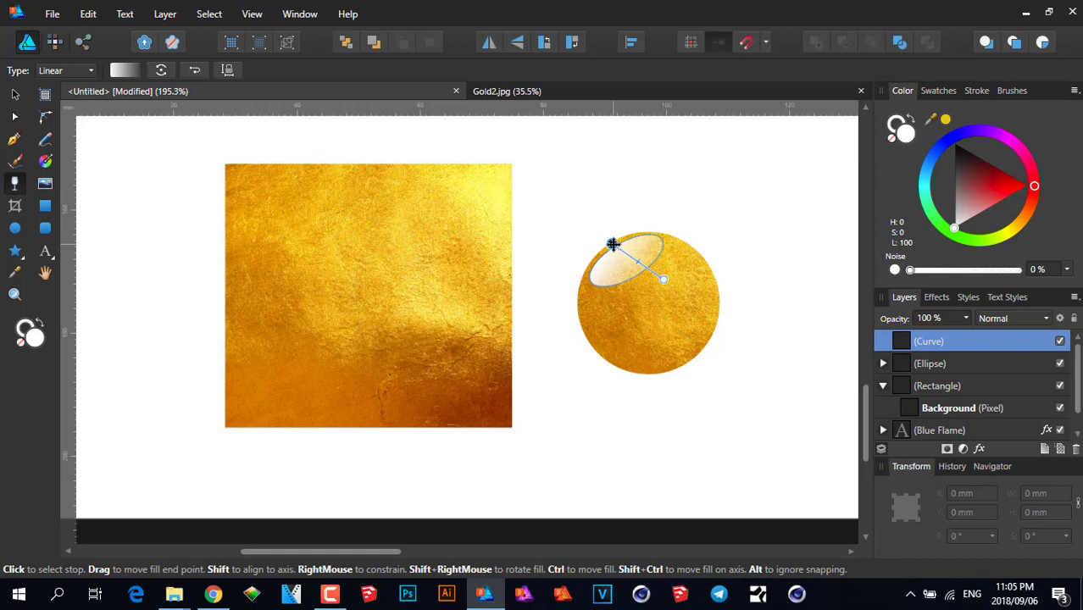
drag(660, 280, 650, 270)
click(14, 95)
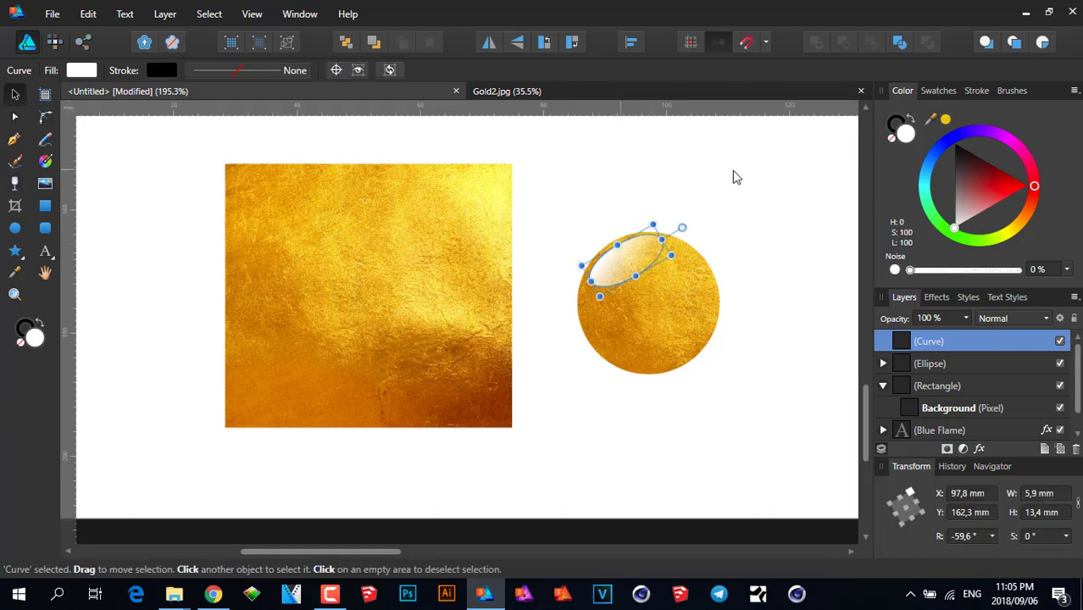
Remove the highlight's stroke and nudge the highlight up toward the circle's upper-left edge.
click(896, 124)
click(891, 140)
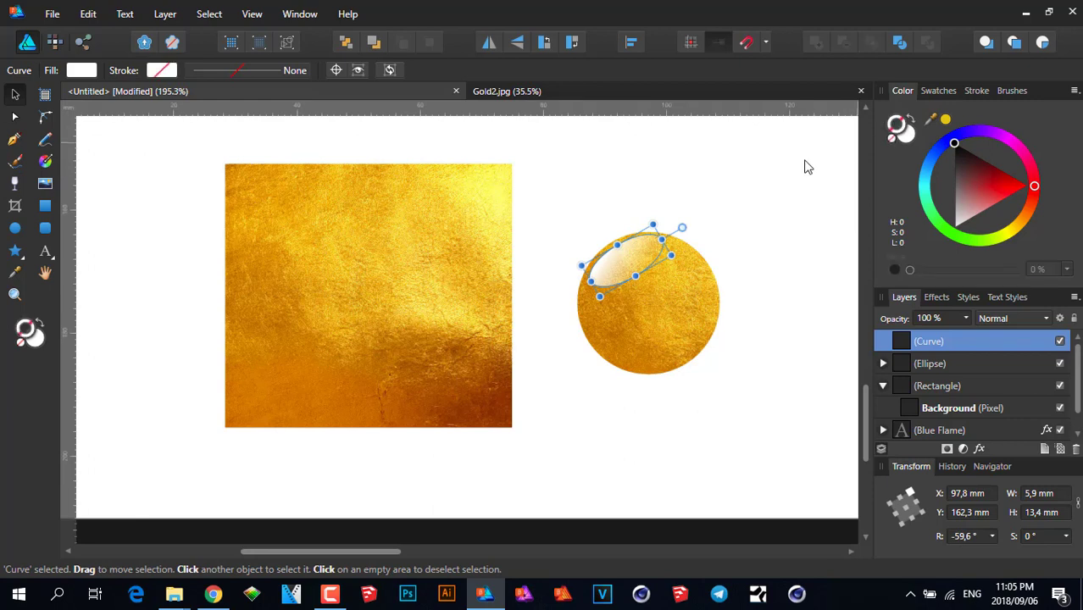
click(806, 165)
drag(634, 259, 631, 251)
click(661, 195)
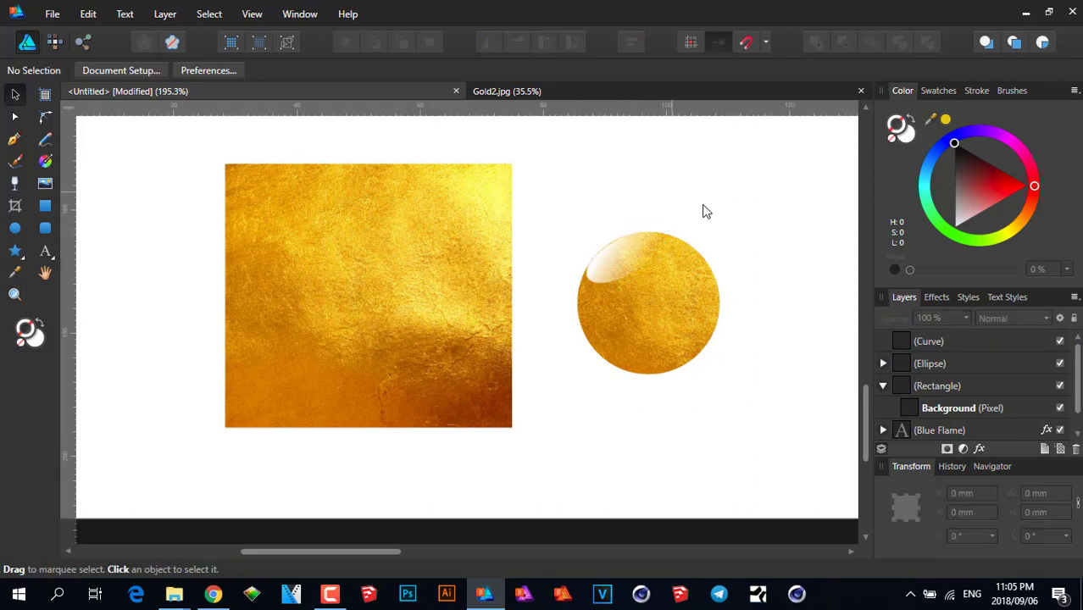
Examine the gold lettering, the textured rectangle and the glossy circle together on the page.
scroll(677, 281, down, 2)
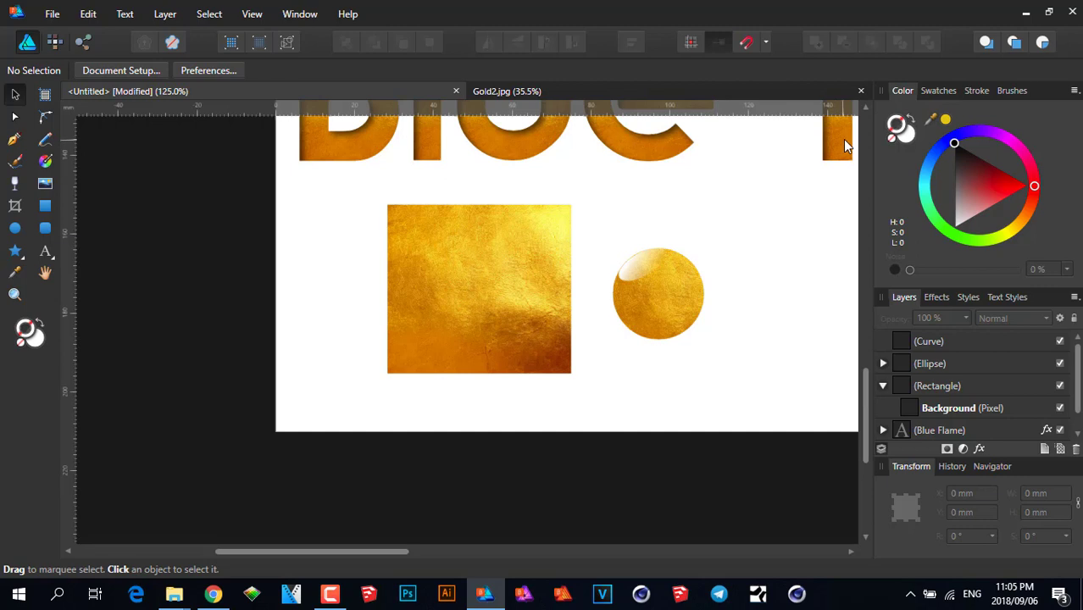
drag(741, 293, 624, 435)
scroll(631, 360, down, 1)
drag(609, 341, 466, 357)
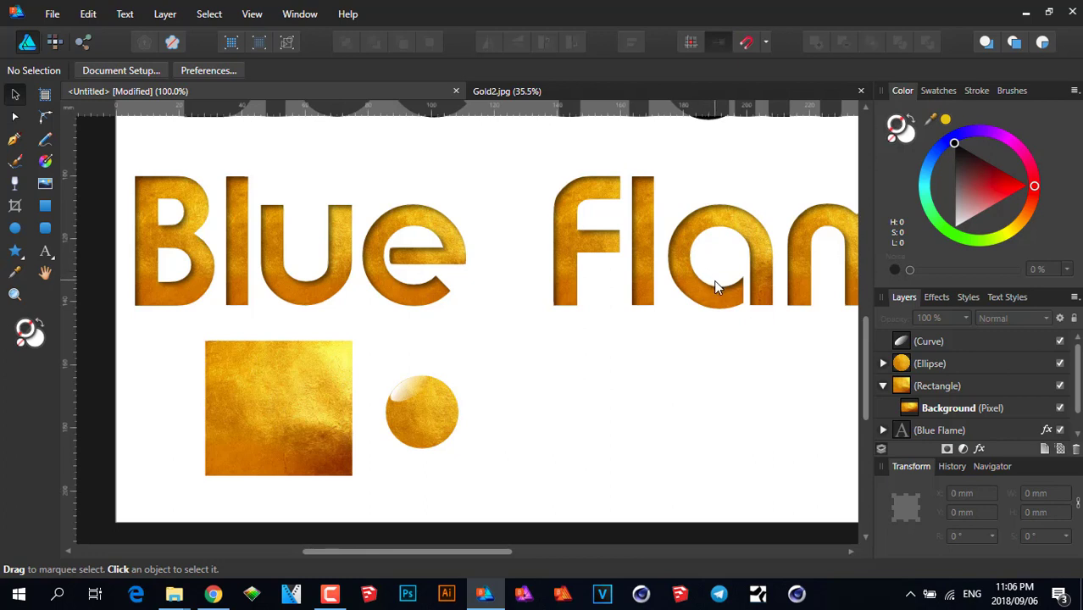
scroll(715, 284, down, 4)
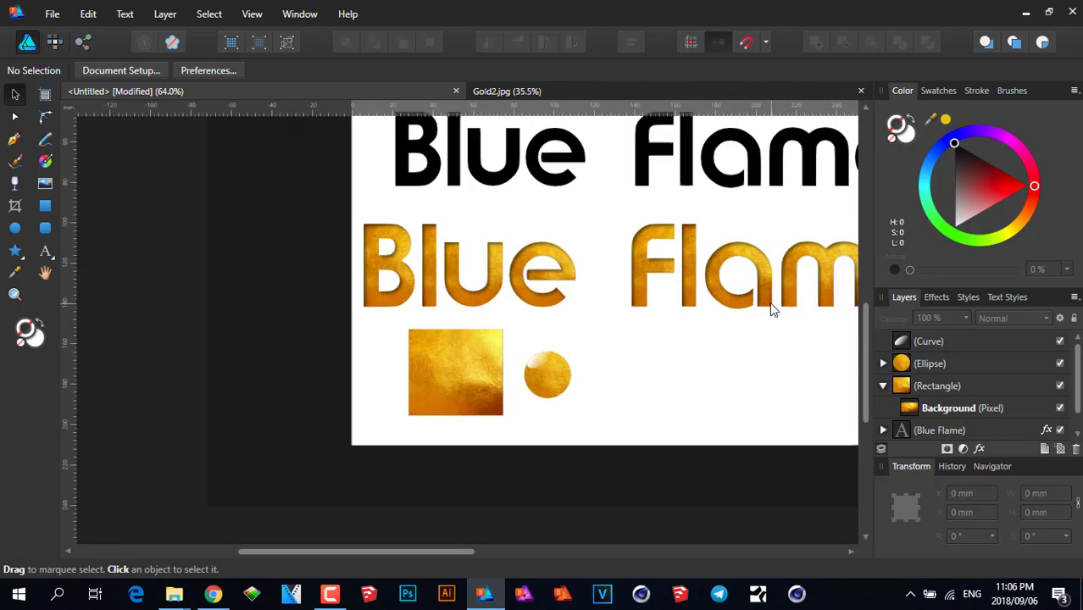
scroll(516, 310, left, 2)
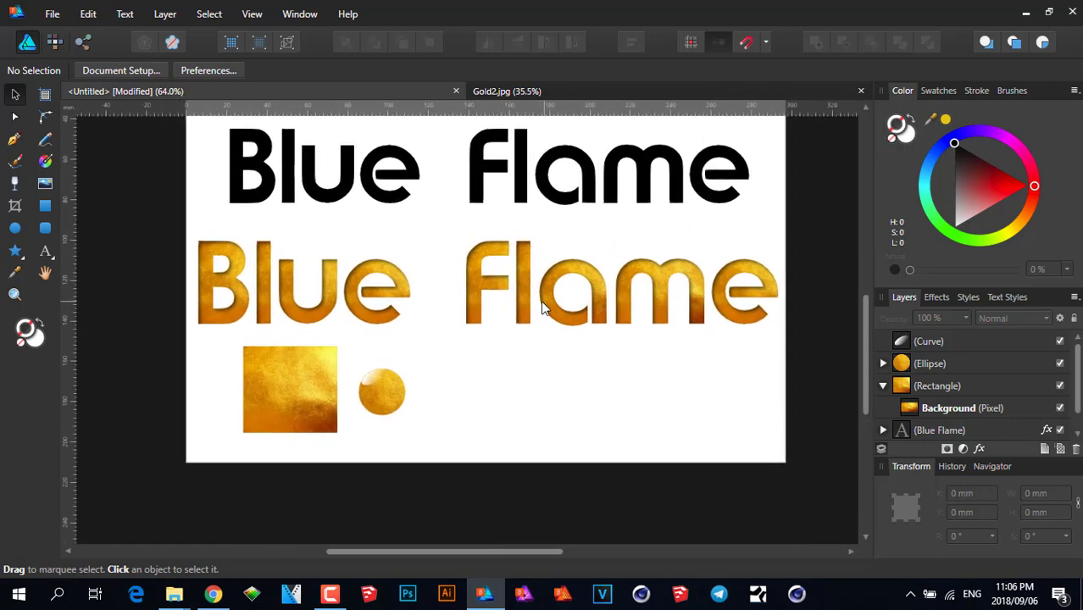